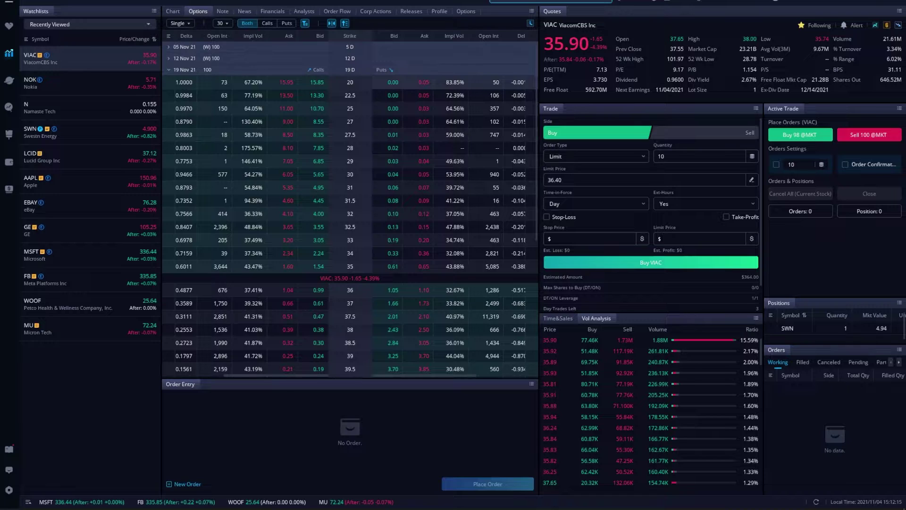
# - Load SOFI's option chain and draft a buy order on the 19 Nov 21 call at strike 24
pyautogui.click(538, 13)
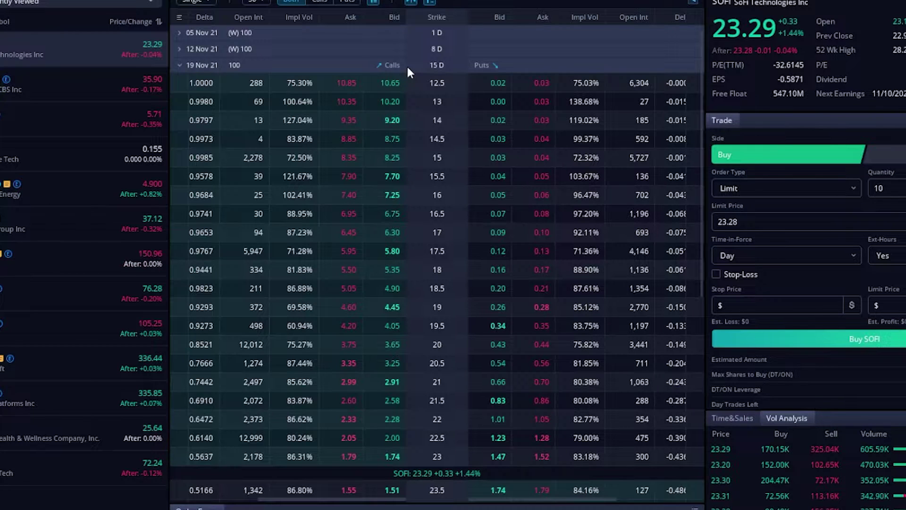
pyautogui.scroll(-5, 452, 282)
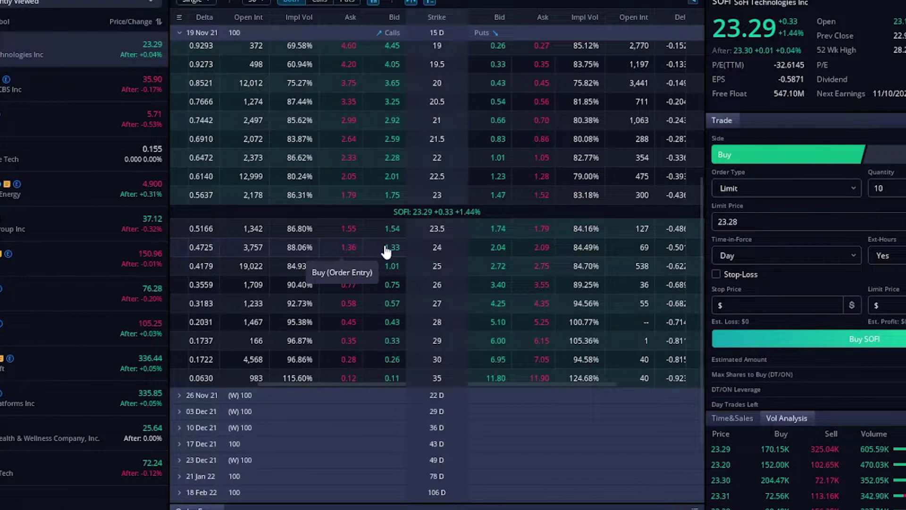
pyautogui.click(349, 255)
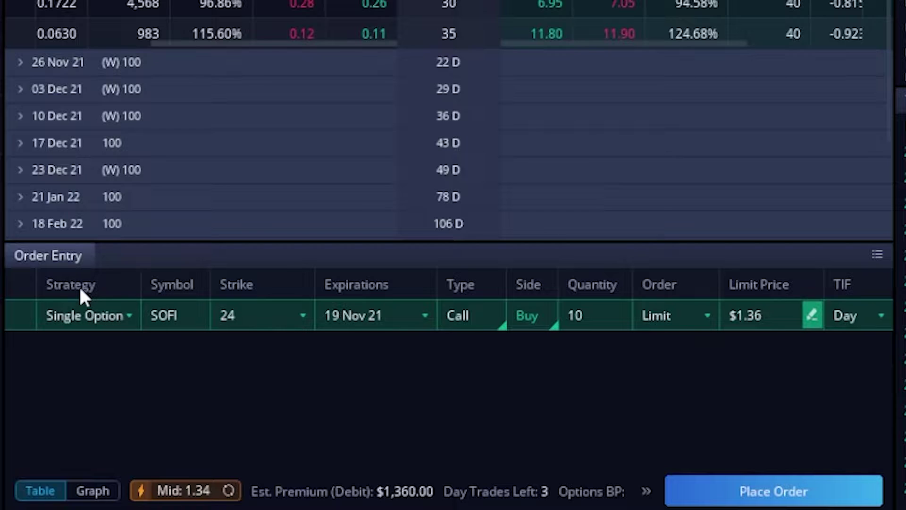
# - Set the SOFI call order's quantity to 1 and change its strategy to Vertical
pyautogui.click(597, 319)
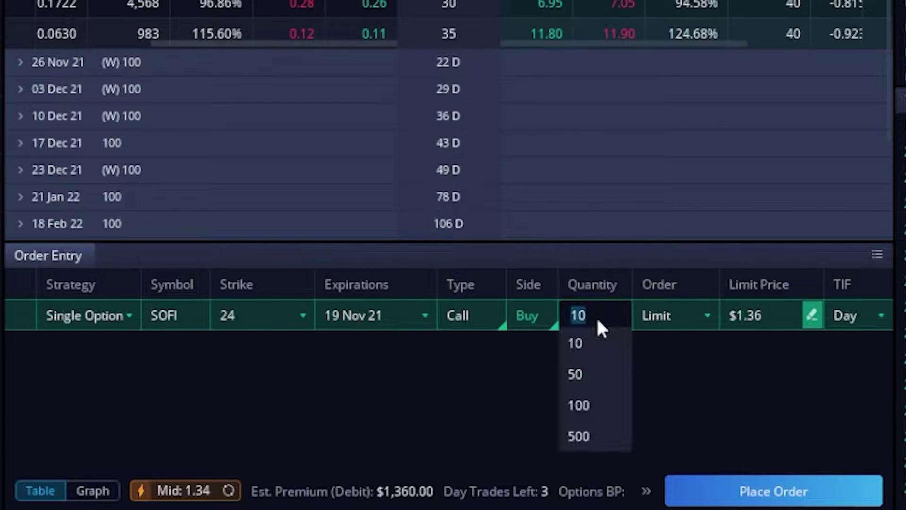
pyautogui.write('1')
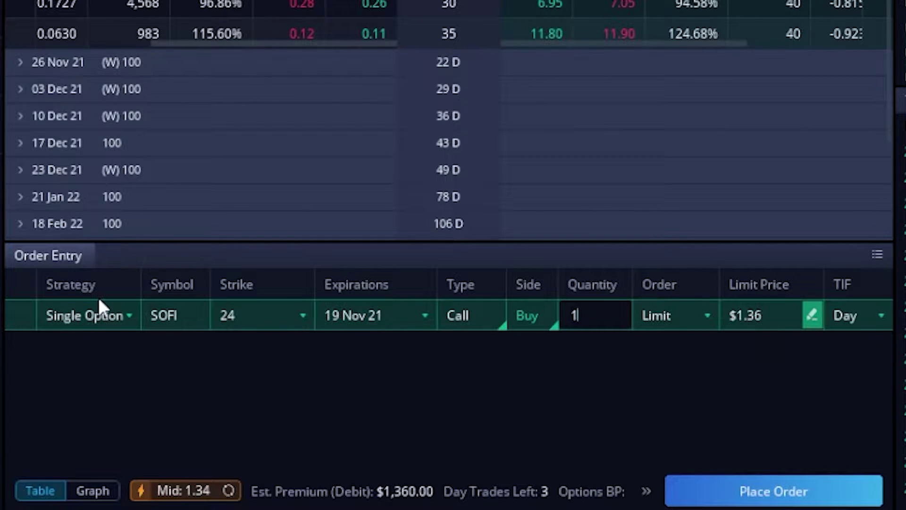
pyautogui.click(95, 336)
pyautogui.click(94, 327)
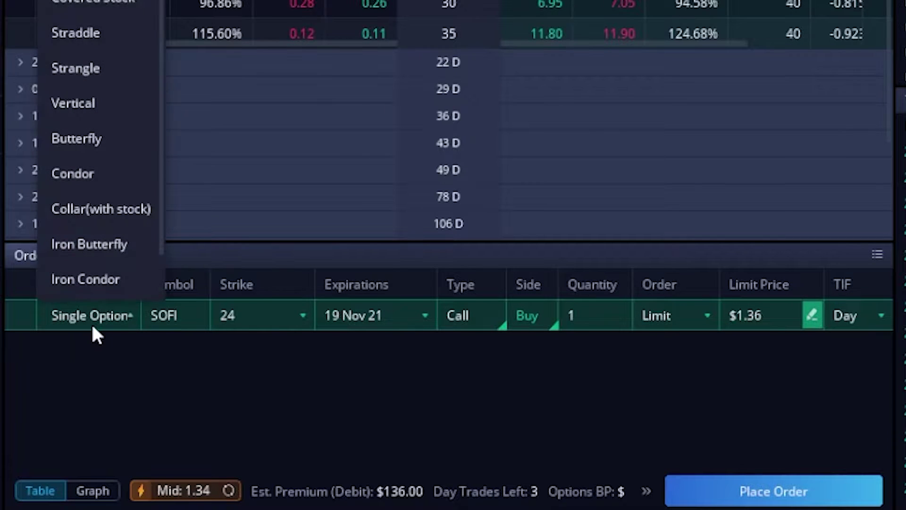
pyautogui.click(87, 104)
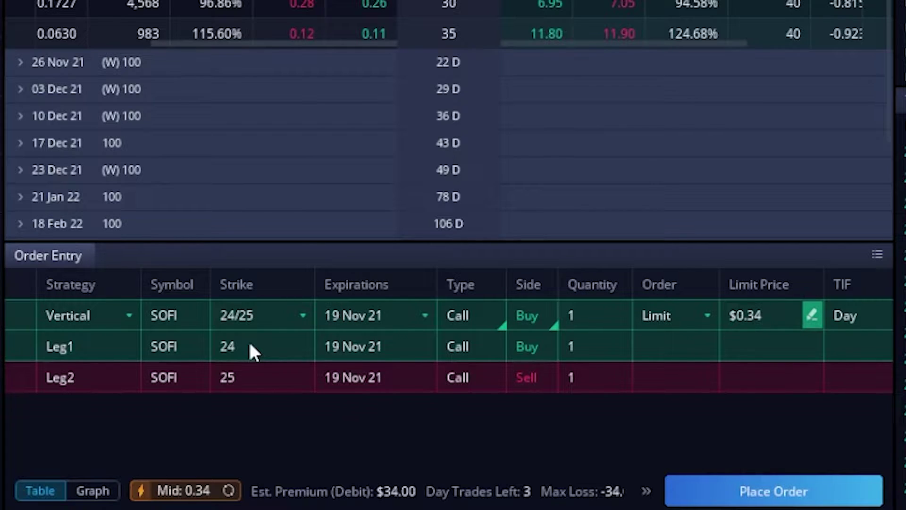
# - Widen the SOFI call spread to a width of 6.0 with strikes 24/30 using the profit graph, and return to the order table
pyautogui.click(107, 493)
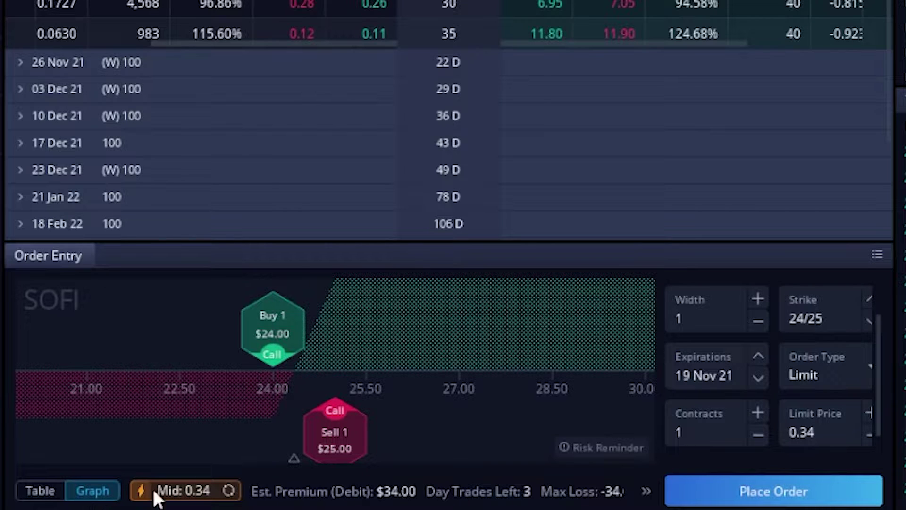
pyautogui.click(758, 298)
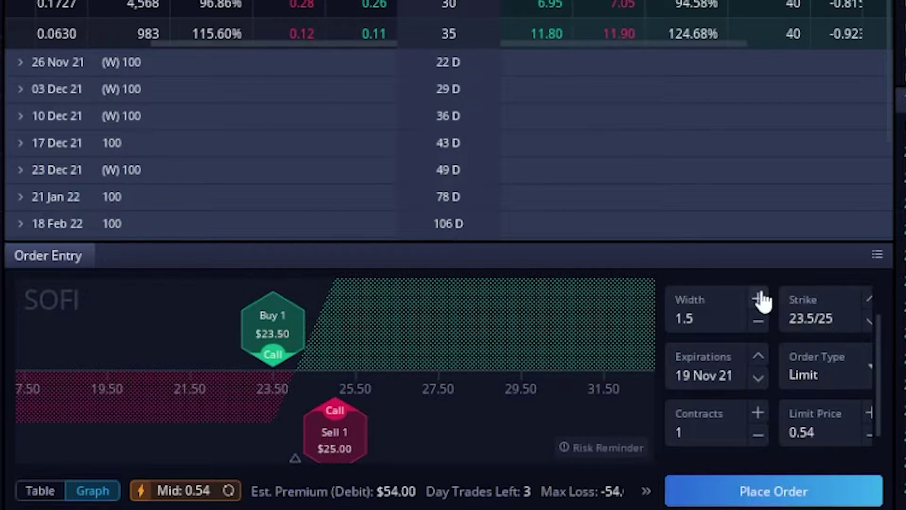
pyautogui.click(758, 298)
pyautogui.click(758, 299)
pyautogui.click(758, 299)
pyautogui.click(758, 299)
pyautogui.click(758, 298)
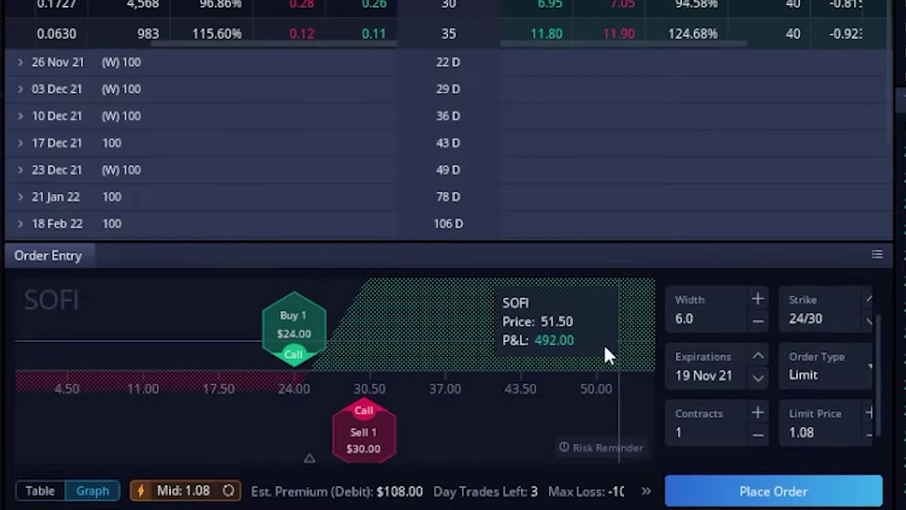
pyautogui.click(34, 493)
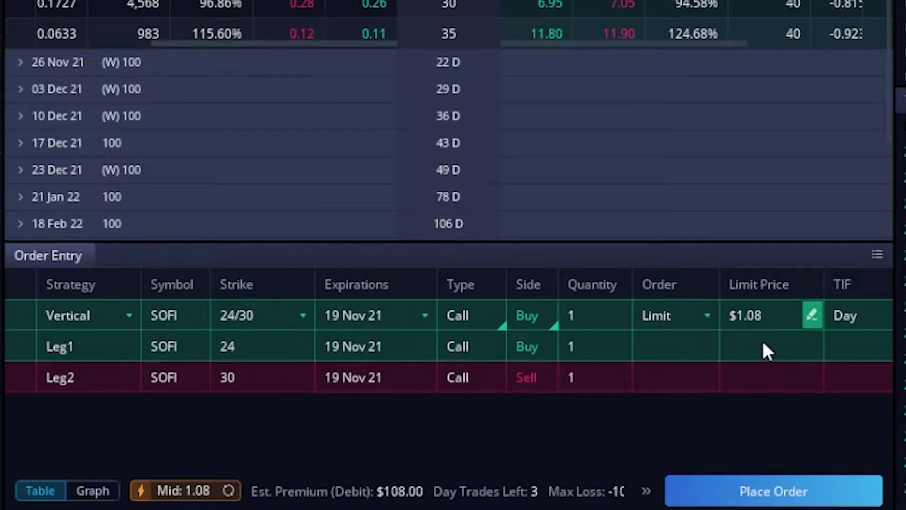
# - Review the call spread's premium, maximum loss and maximum profit, and set its limit price to $0.55
pyautogui.click(646, 492)
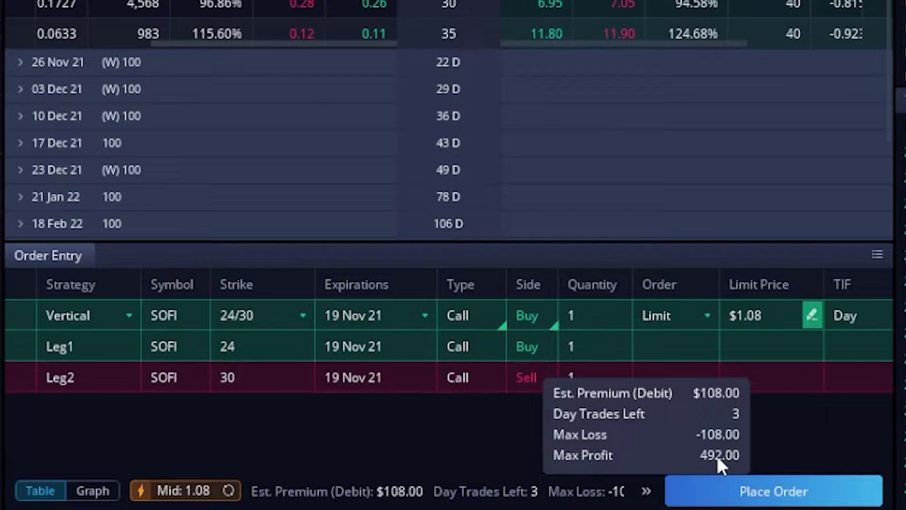
pyautogui.click(757, 316)
pyautogui.write('.55')
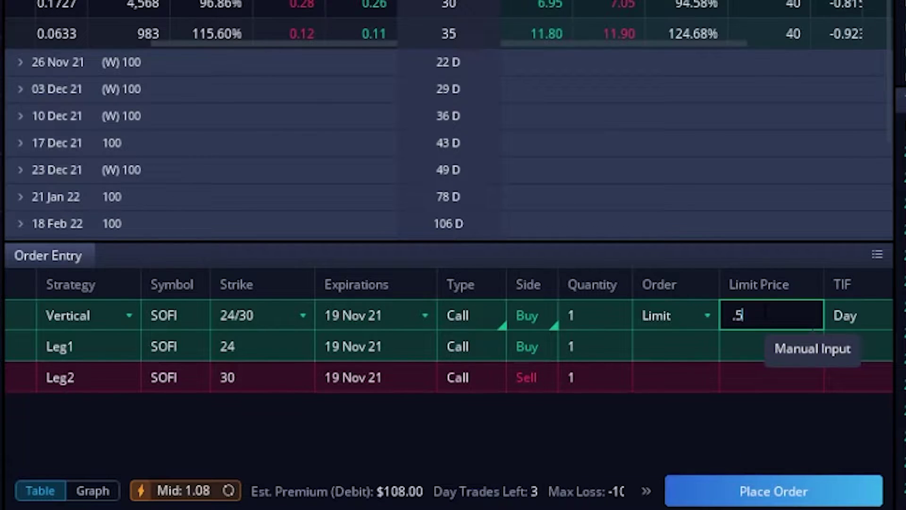
pyautogui.click(849, 312)
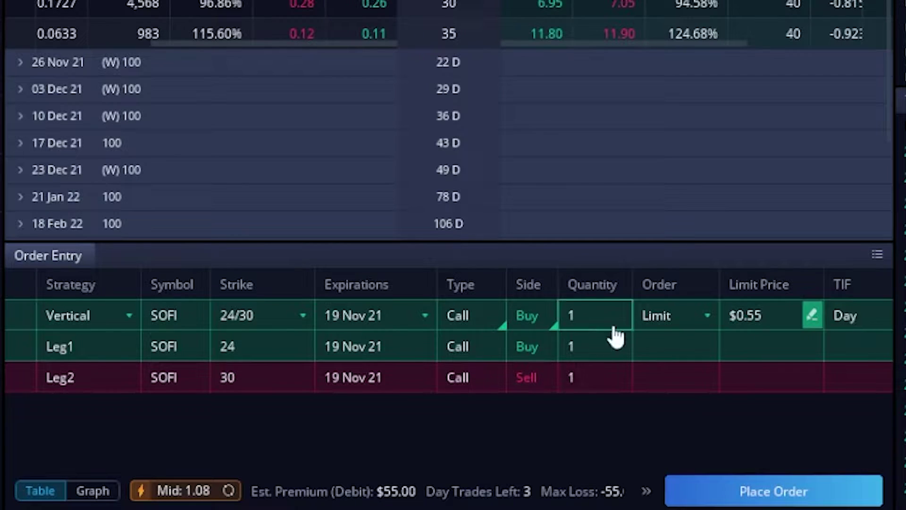
# - Change the call spread's expiration to 26 Nov 21(W), and delete the whole drafted order
pyautogui.click(378, 316)
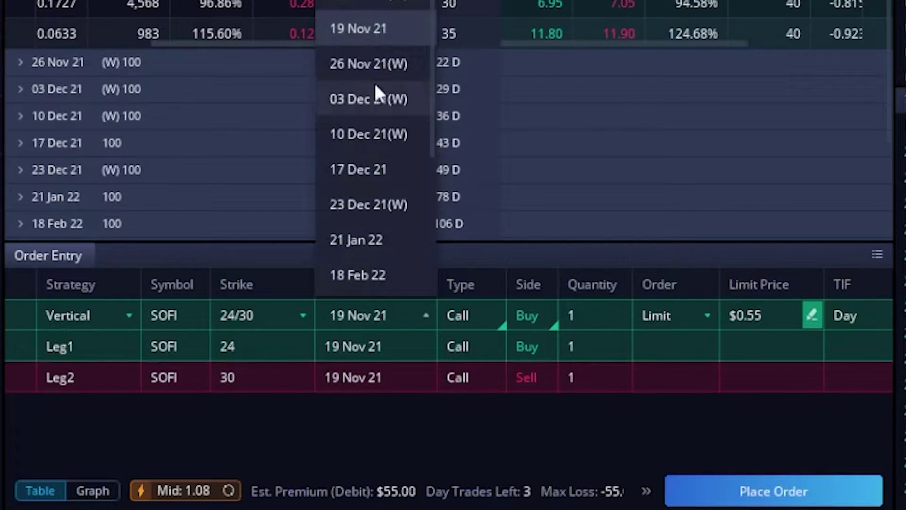
pyautogui.click(355, 76)
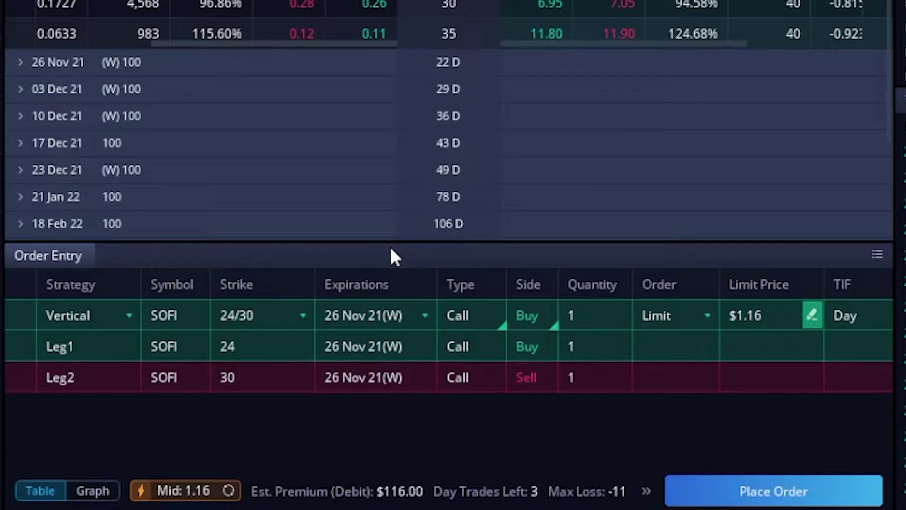
pyautogui.rightClick(582, 315)
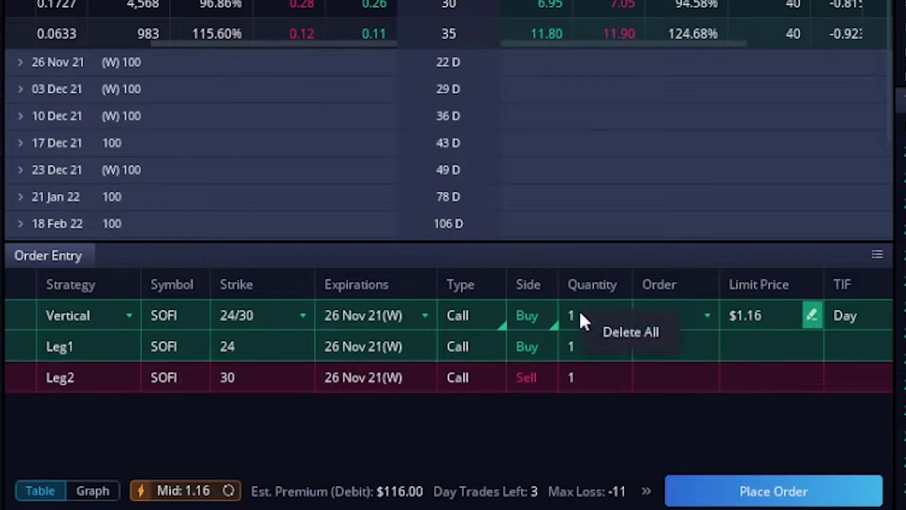
pyautogui.click(623, 333)
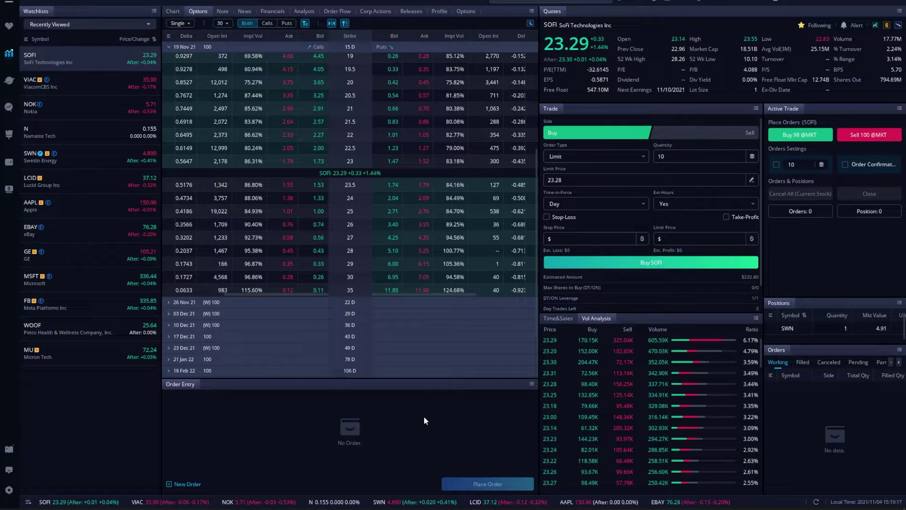
# - Draft a sell order for 1 SOFI 19 Nov 21 put at strike 20
pyautogui.scroll(5, 410, 360)
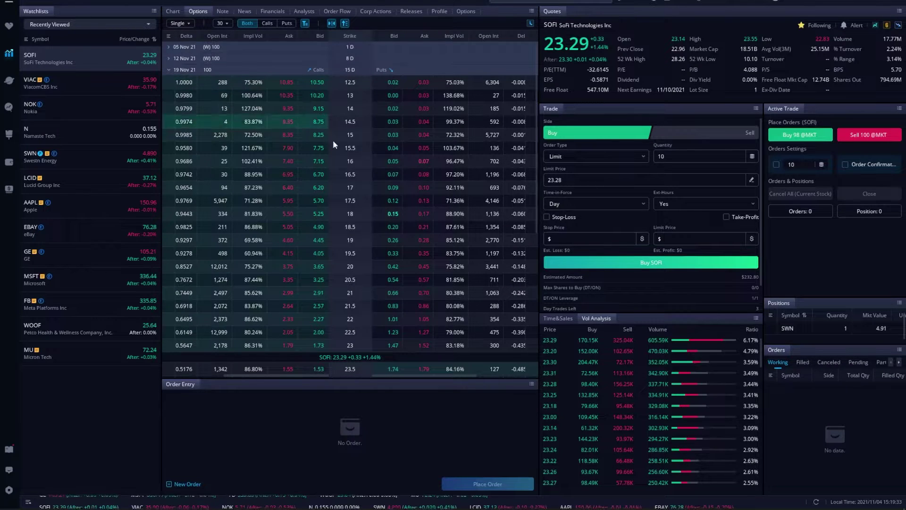
pyautogui.click(390, 267)
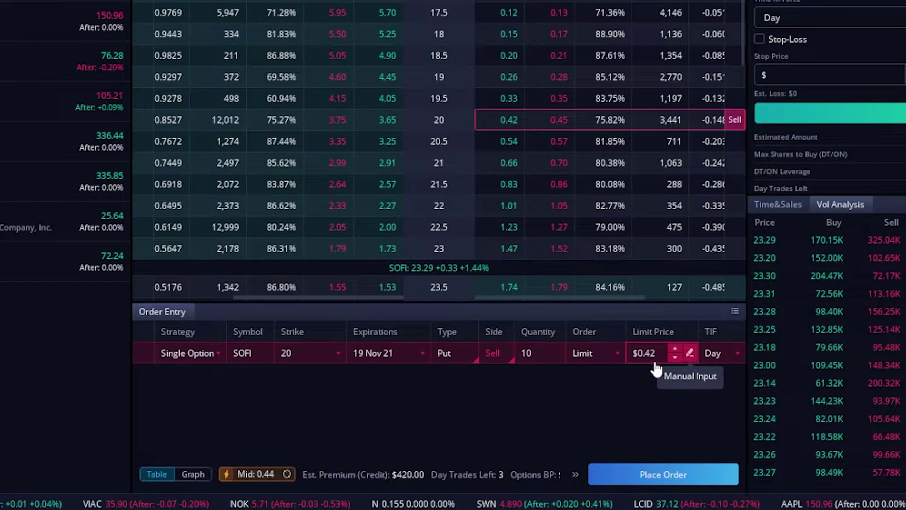
pyautogui.click(534, 353)
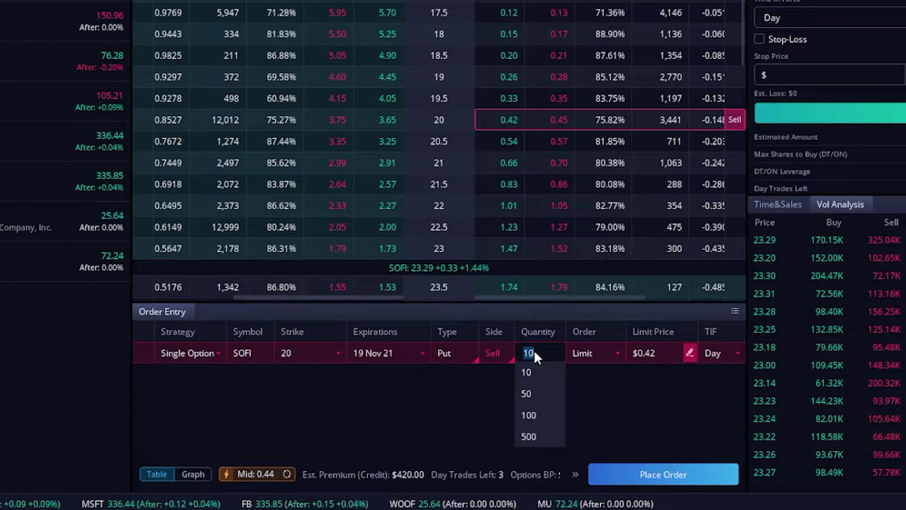
pyautogui.write('1')
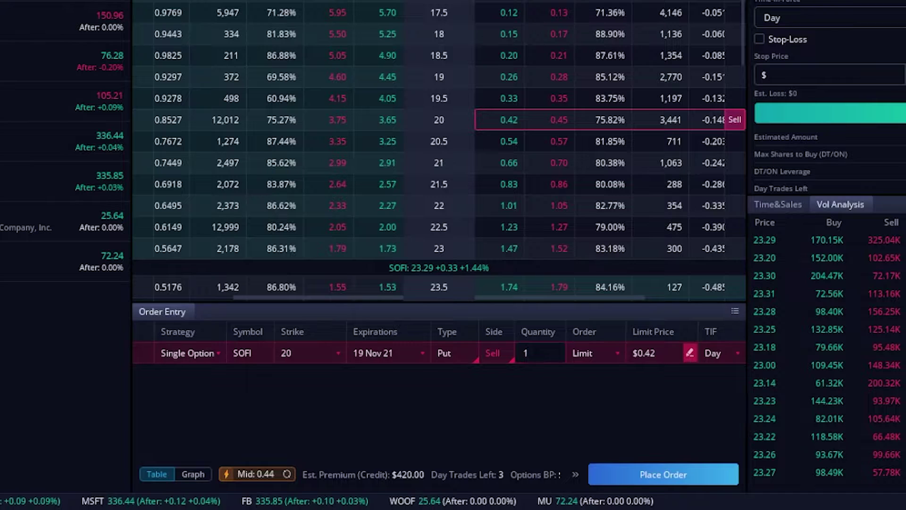
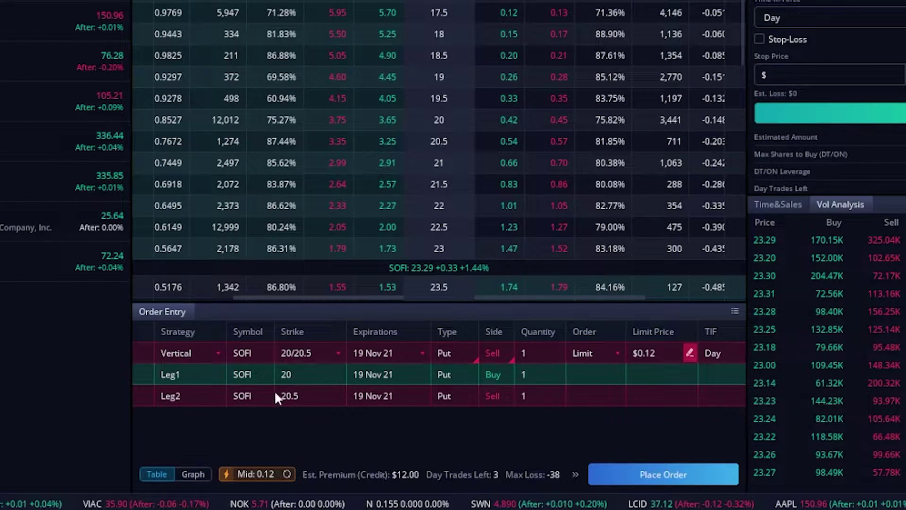
# - Widen the SOFI vertical put spread to 2.0 with strikes 20/22 using the profit graph, and return to the order table
pyautogui.click(194, 474)
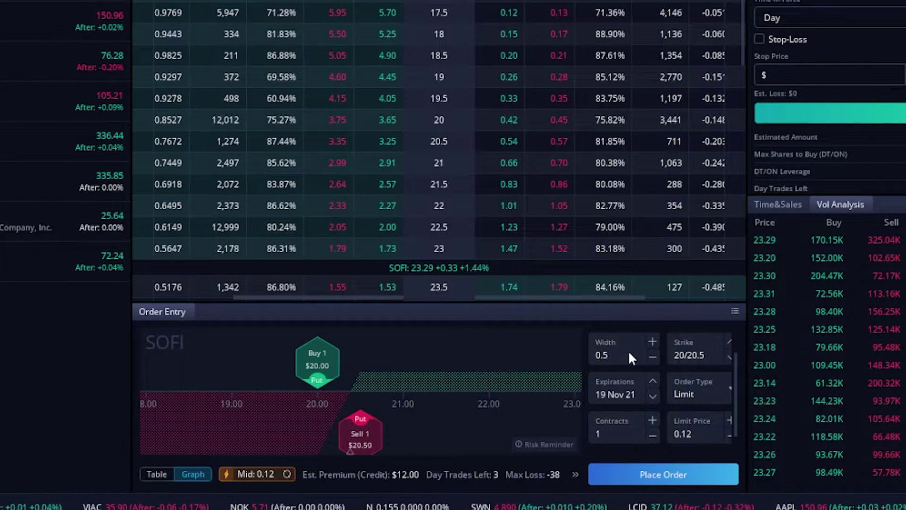
pyautogui.click(653, 343)
pyautogui.click(654, 343)
pyautogui.click(653, 344)
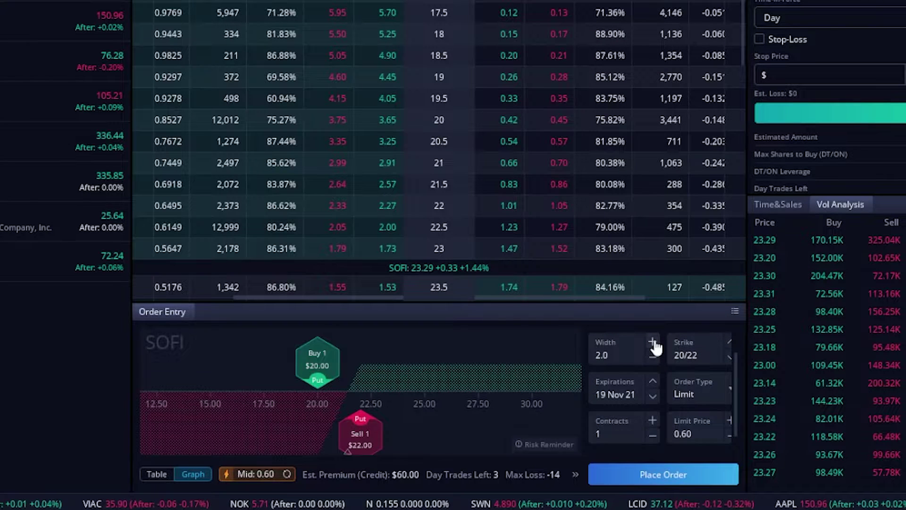
pyautogui.click(156, 473)
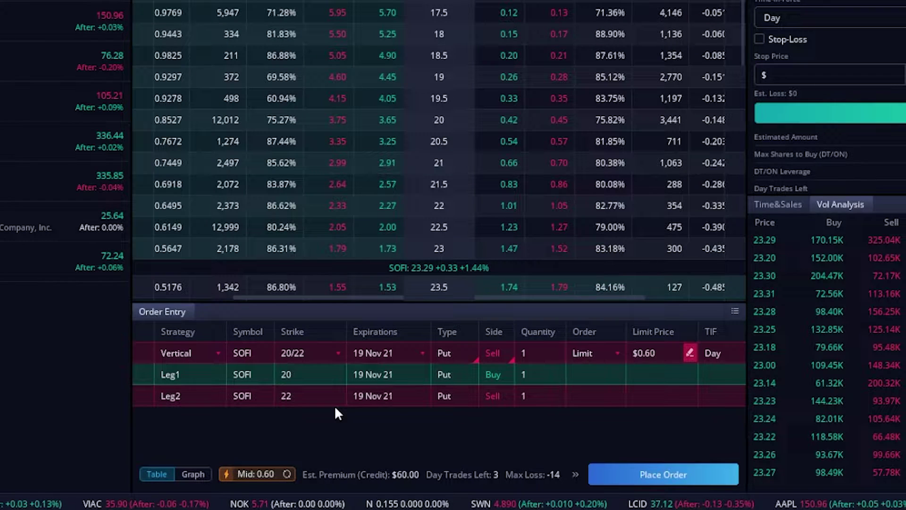
# - Change the put spread's strikes to 18/20 and review its premium, maximum loss and maximum profit
pyautogui.click(320, 354)
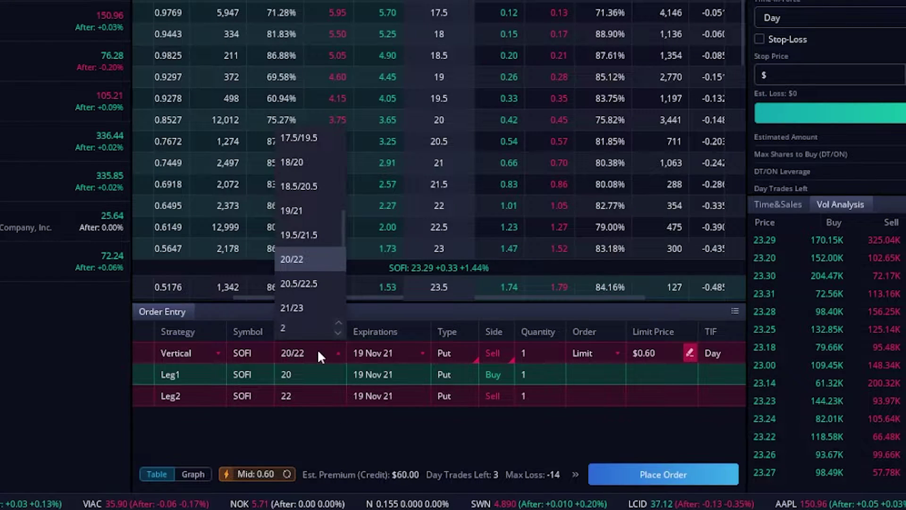
pyautogui.click(306, 163)
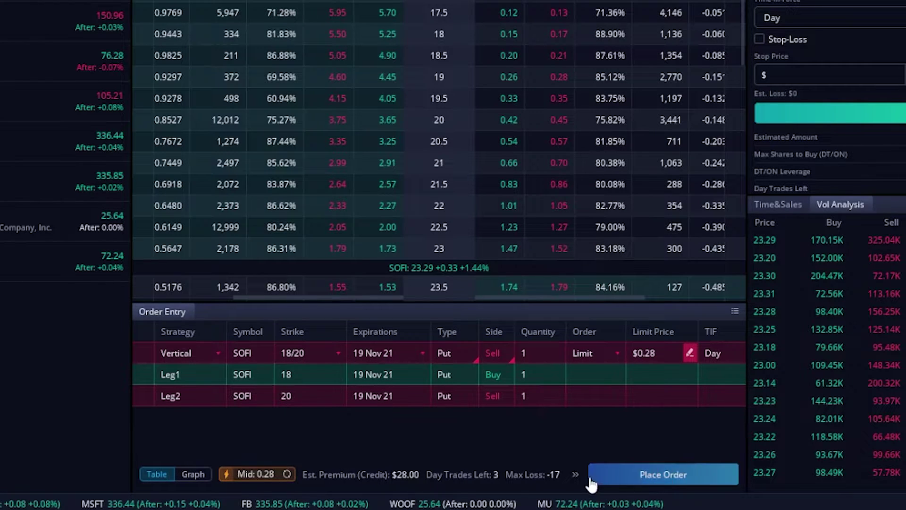
pyautogui.moveTo(575, 475)
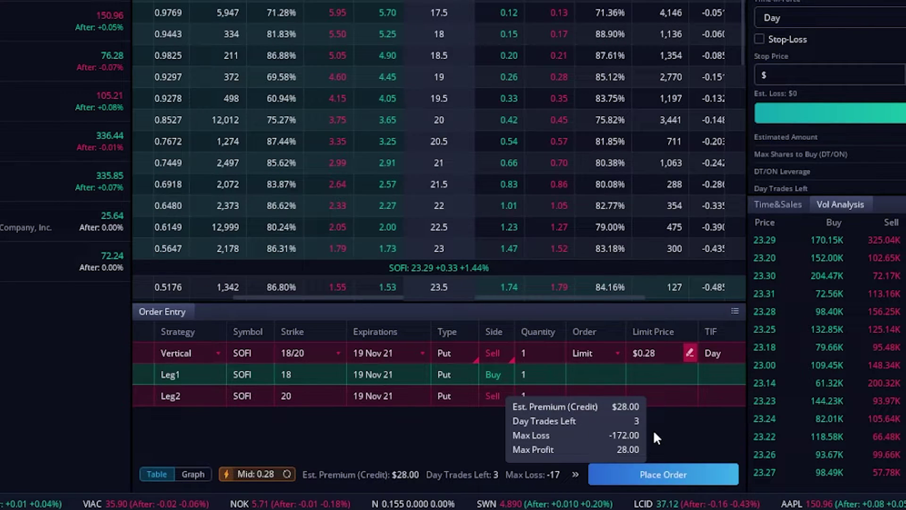
# - Delete the whole SOFI put spread order and load the TSLA option chain to look over the 19 Nov 21 strikes
pyautogui.rightClick(598, 362)
pyautogui.click(618, 372)
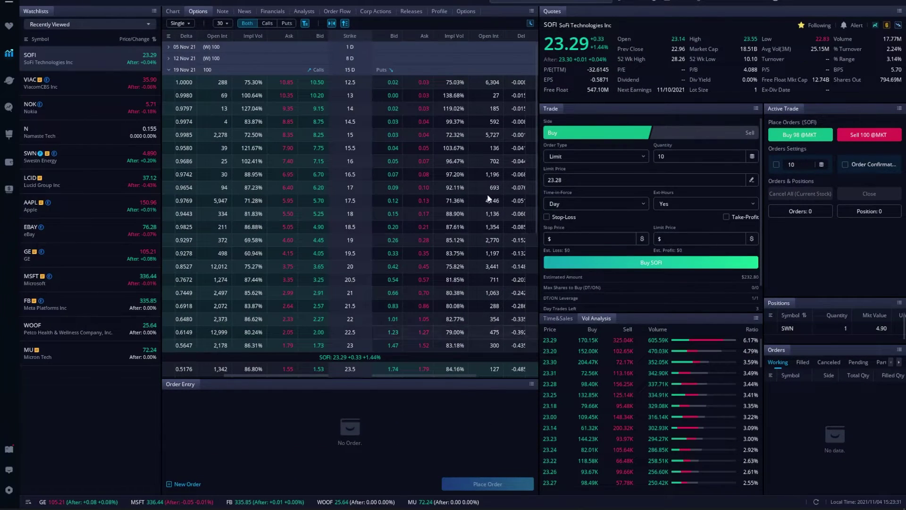
pyautogui.write('TSLA')
pyautogui.press('Return')
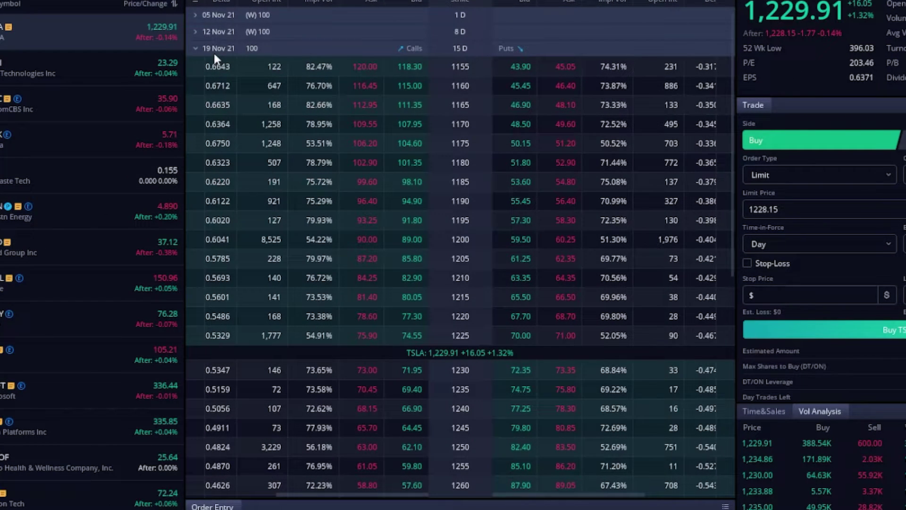
pyautogui.scroll(-1, 454, 175)
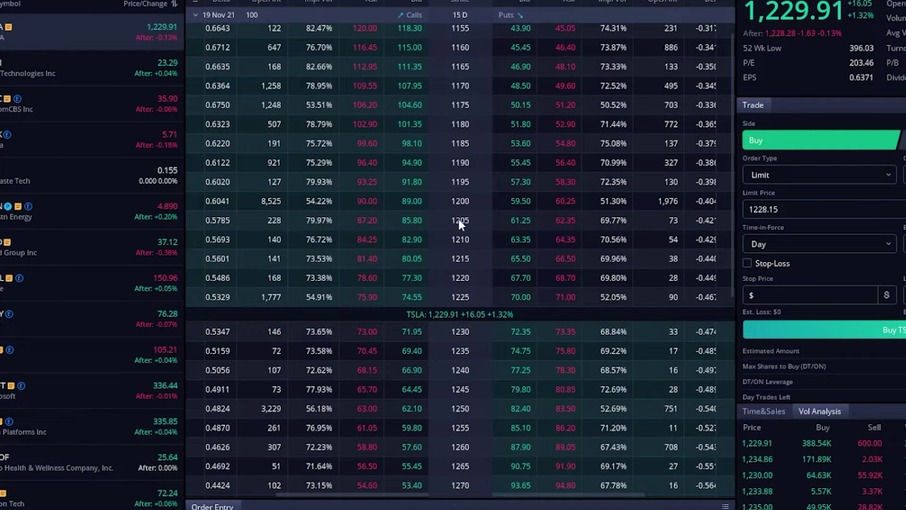
pyautogui.scroll(1, 460, 228)
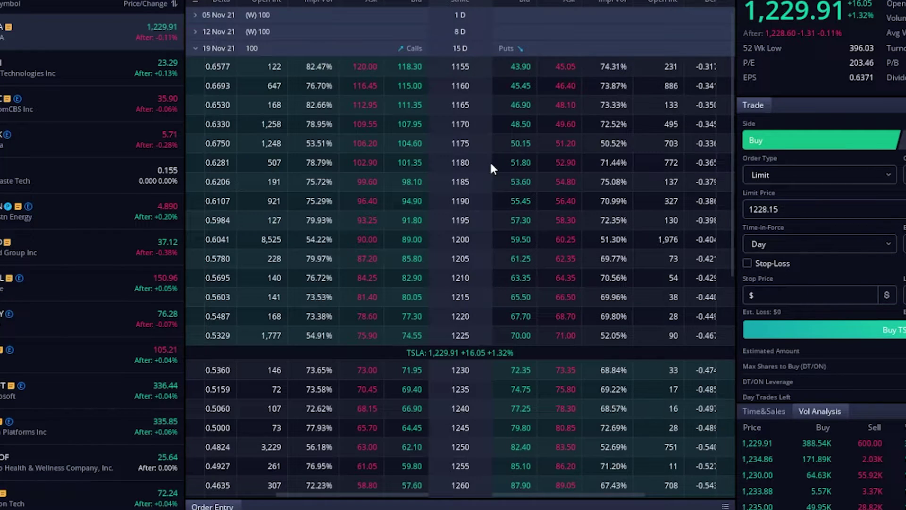
# - Draft a sell order for the TSLA 19 Nov 21 put at strike 1180 and change its strategy to Iron Condor
pyautogui.click(517, 165)
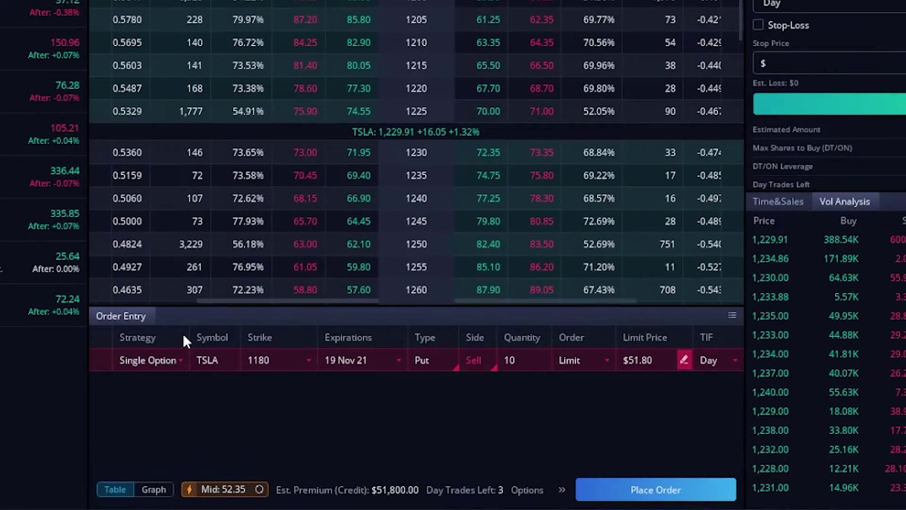
pyautogui.click(158, 361)
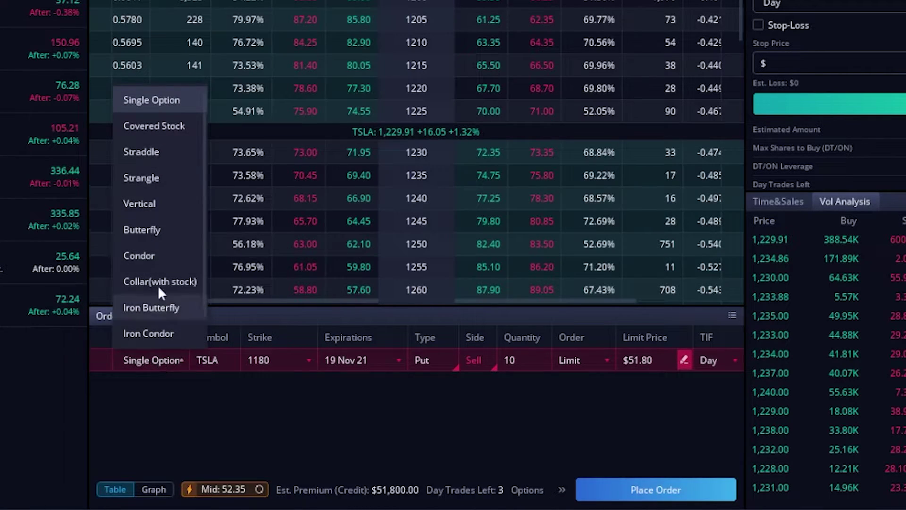
pyautogui.click(157, 334)
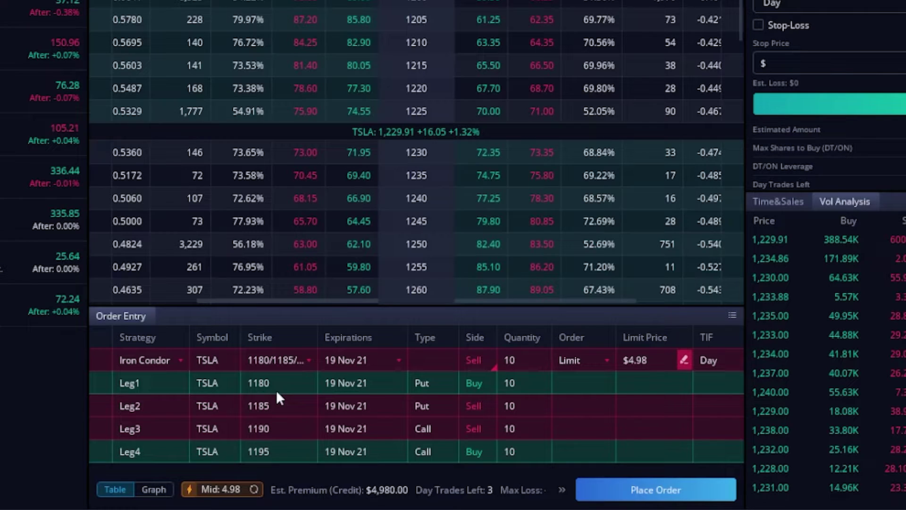
# - Set the iron condor's quantity to 1 and review the order's premium and risk figures
pyautogui.click(528, 357)
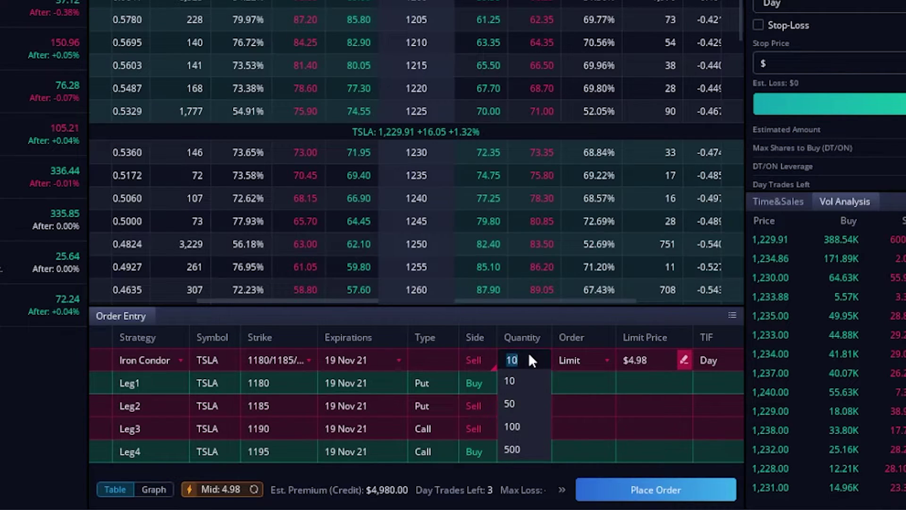
pyautogui.write('1')
pyautogui.press('Return')
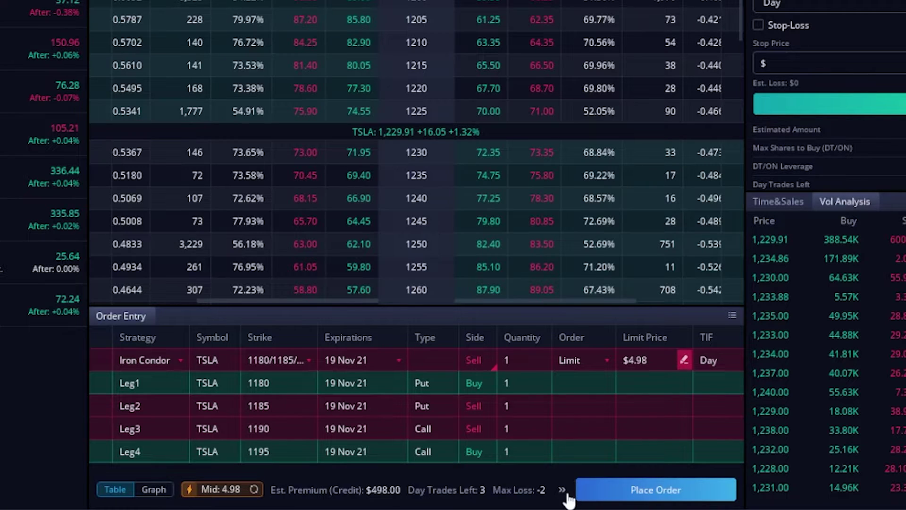
pyautogui.moveTo(562, 489)
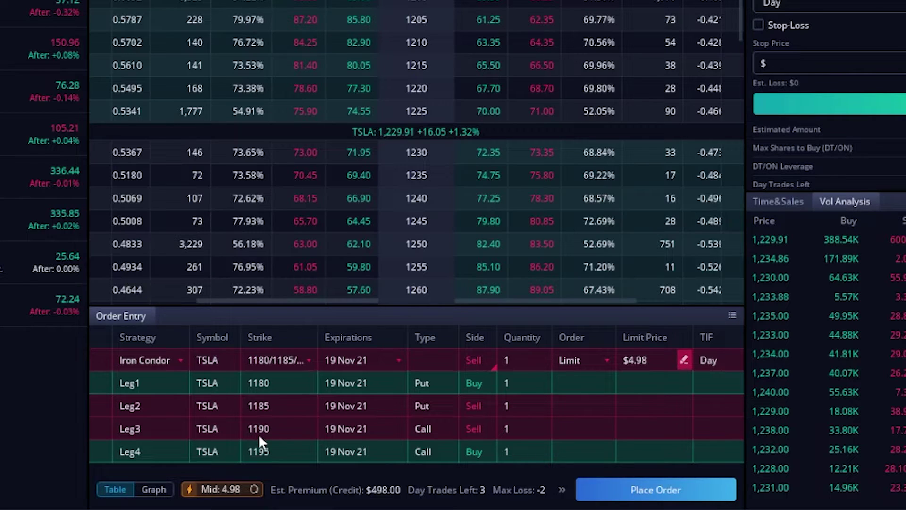
# - Examine the iron condor's profit graph against the TSLA 19 Nov 21 strikes in the option chain, and return to the order table
pyautogui.click(156, 489)
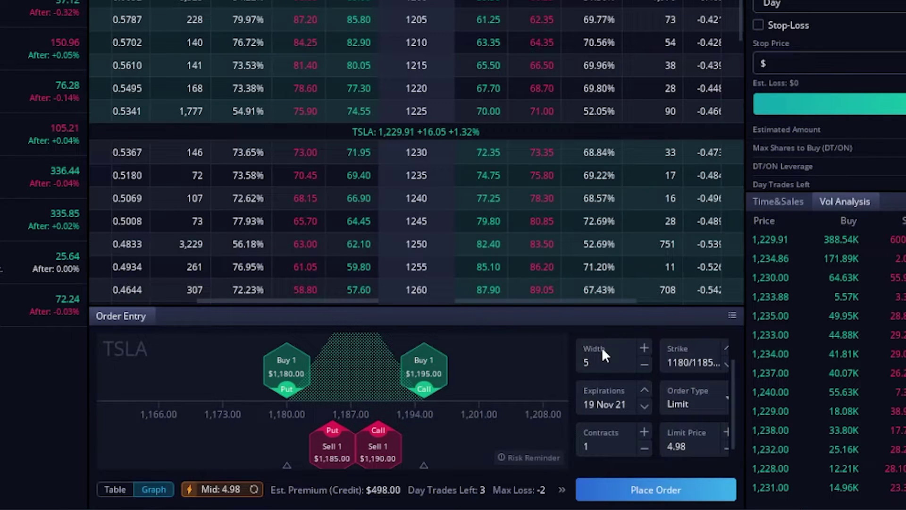
pyautogui.moveTo(376, 448); pyautogui.dragTo(322, 443)
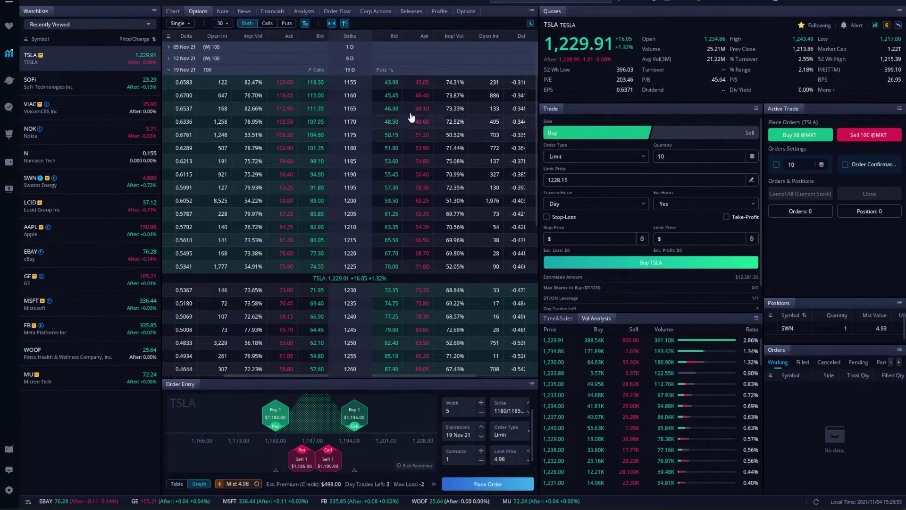
pyautogui.scroll(-5, 359, 324)
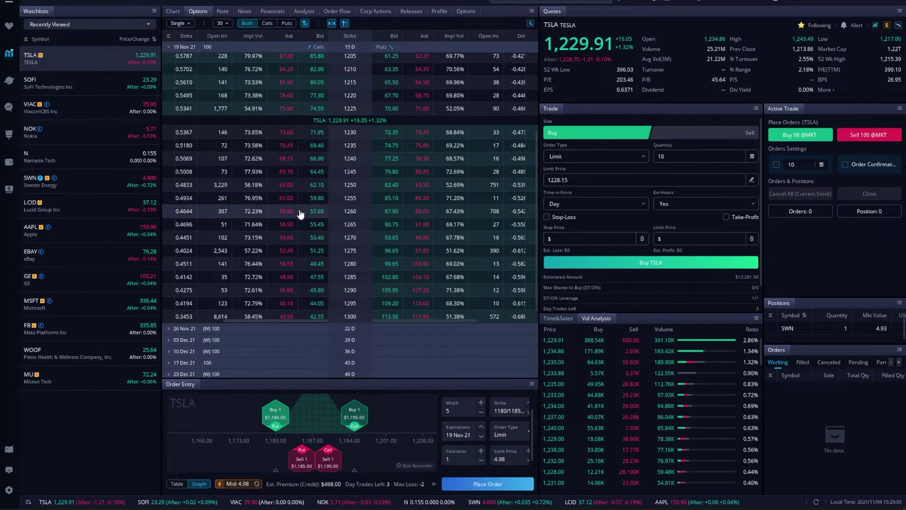
pyautogui.scroll(3, 300, 214)
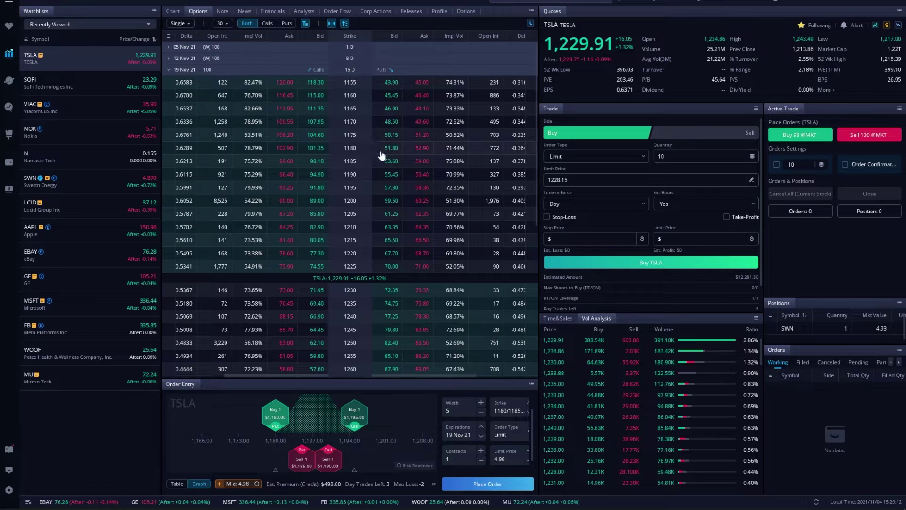
pyautogui.scroll(-2, 350, 273)
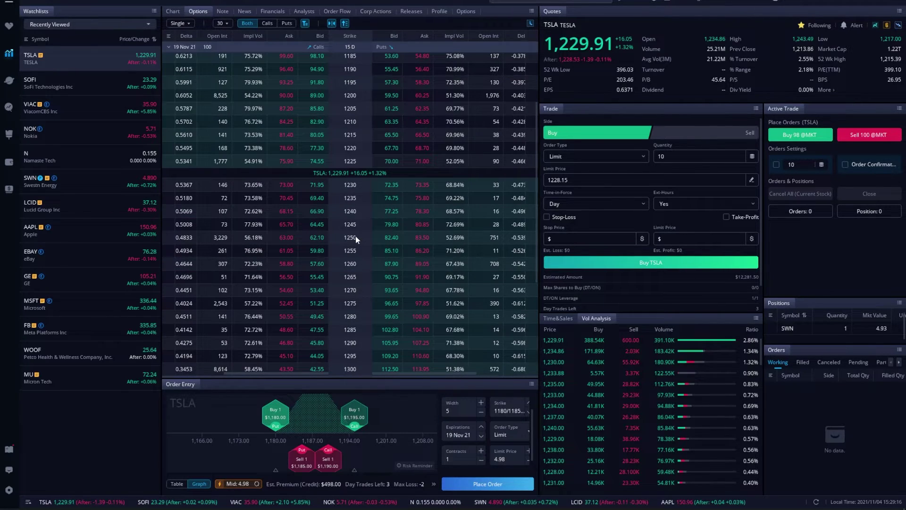
pyautogui.scroll(2, 355, 236)
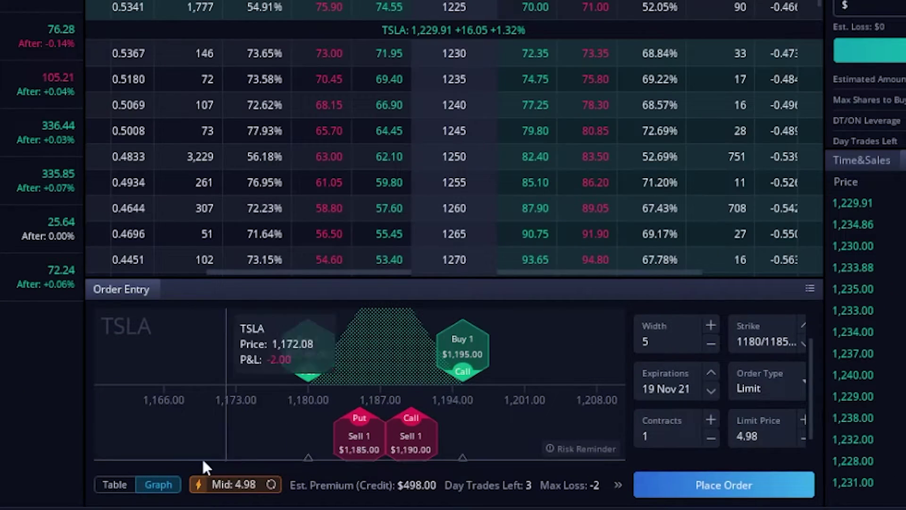
pyautogui.click(115, 485)
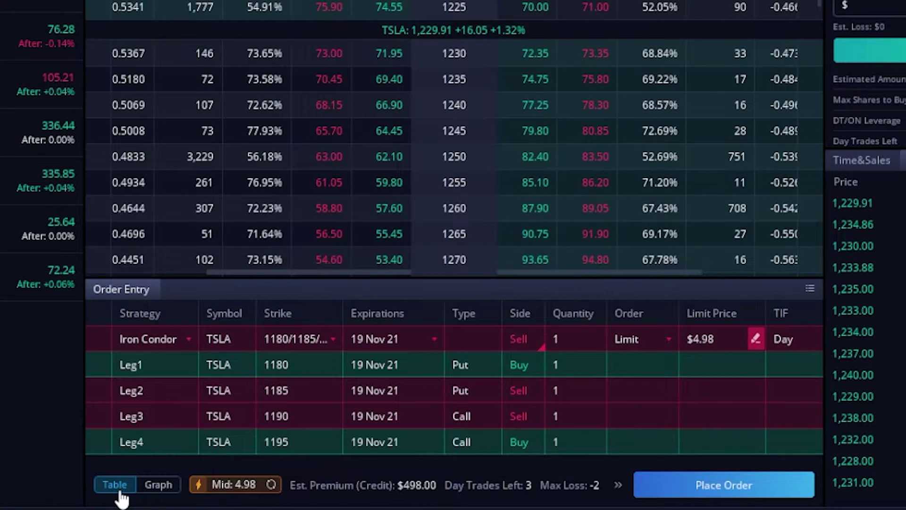
# - Delete the iron condor order and draft a TSLA 19 Nov 21 put butterfly from the 1180 strike instead
pyautogui.rightClick(613, 347)
pyautogui.click(624, 355)
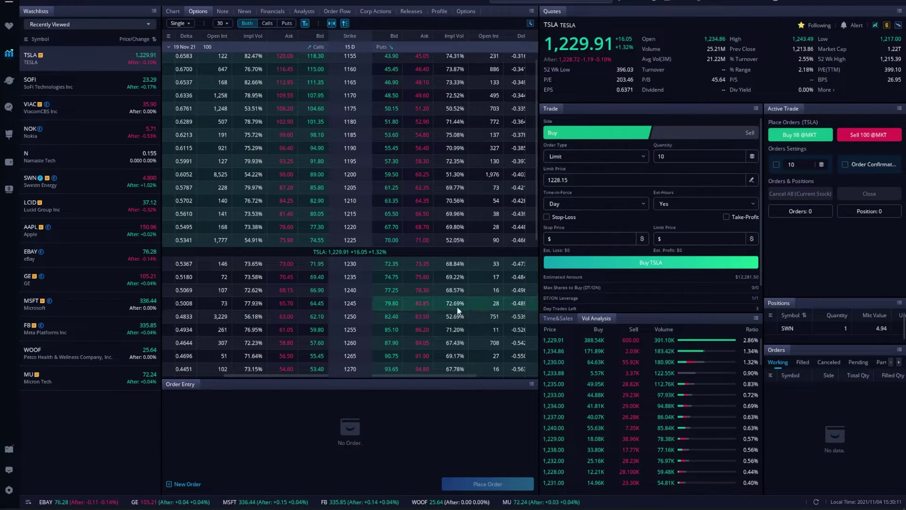
pyautogui.click(392, 123)
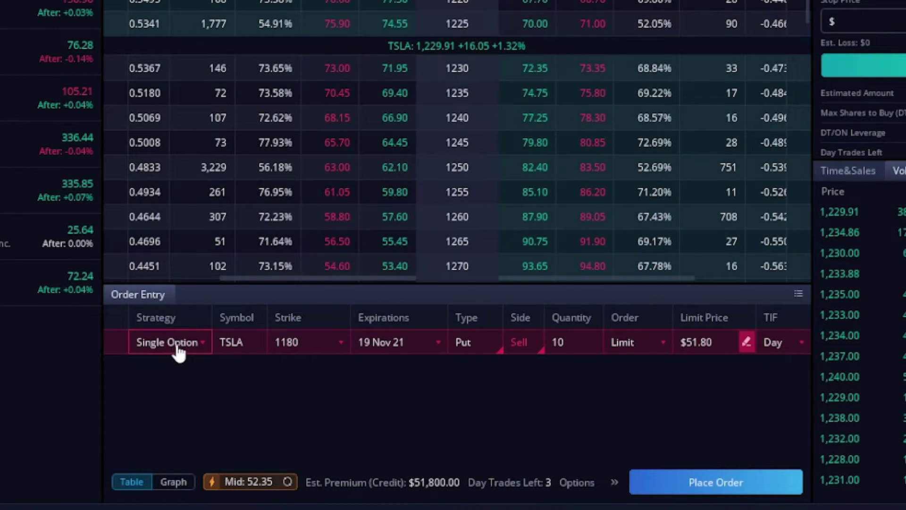
pyautogui.click(182, 350)
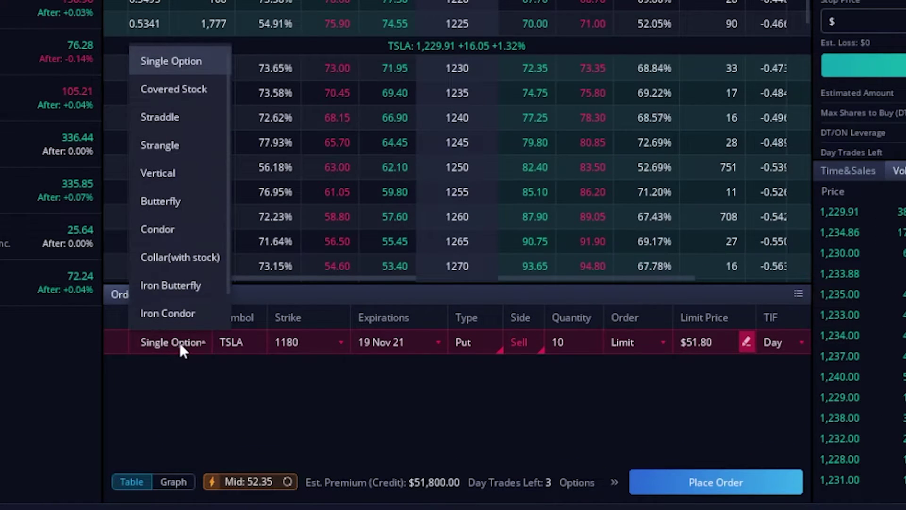
pyautogui.click(173, 206)
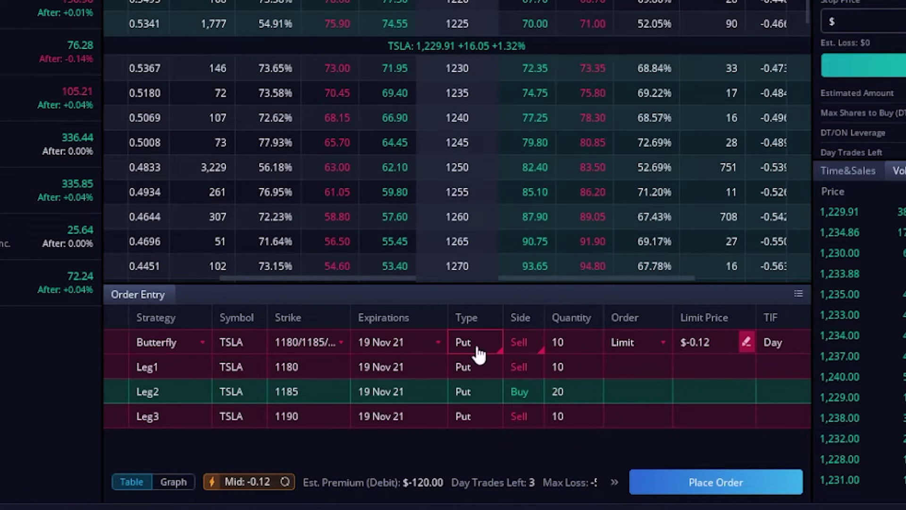
# - Switch the TSLA put butterfly to the buy side and set its quantity to 1
pyautogui.click(533, 351)
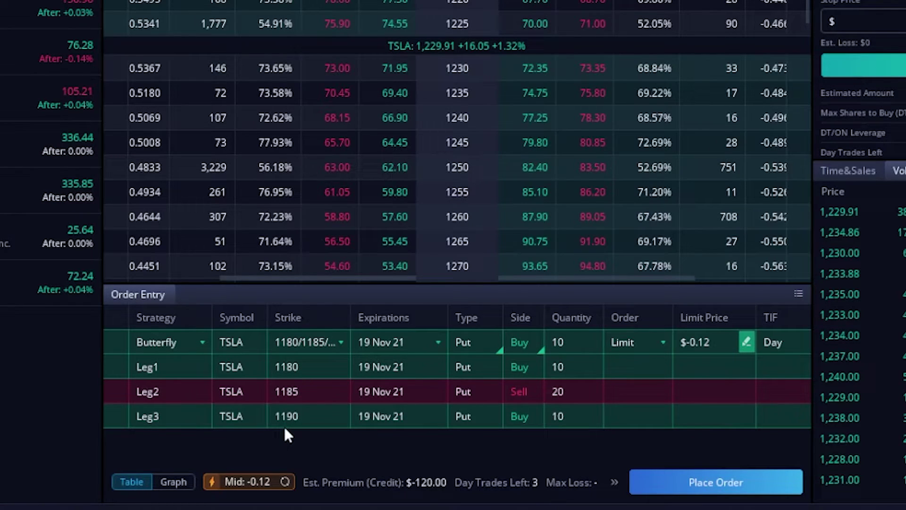
pyautogui.click(584, 345)
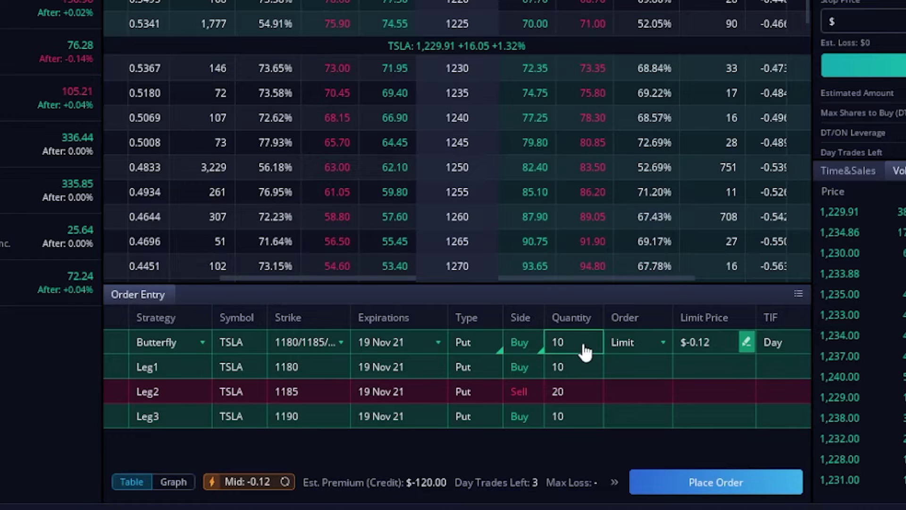
pyautogui.write('1')
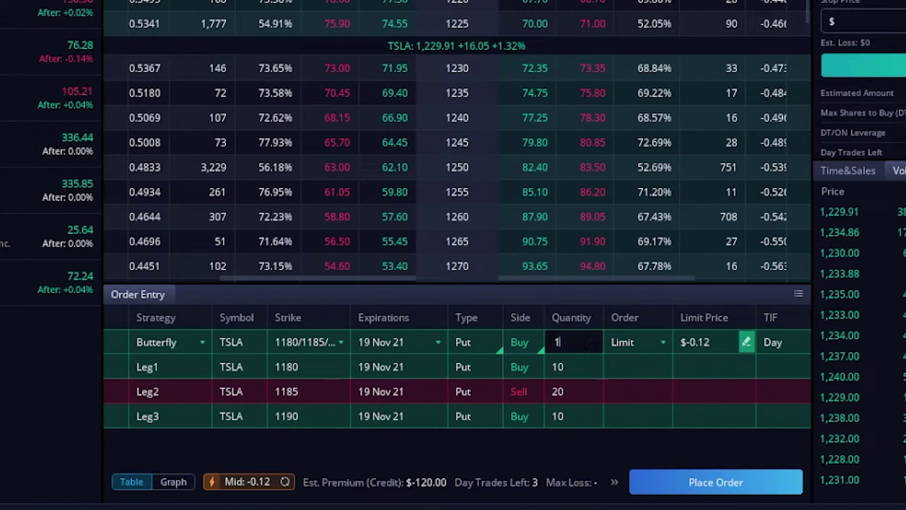
pyautogui.press('Return')
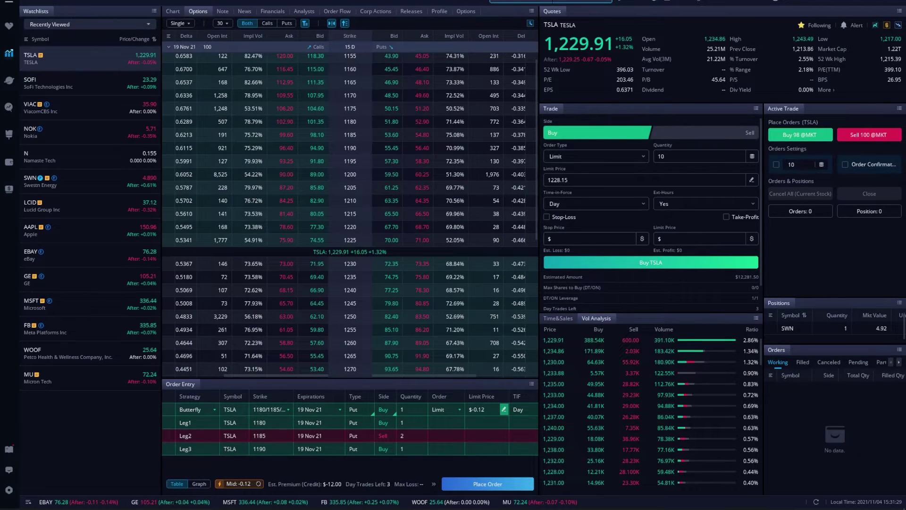
# - Load the AAPL option chain and delete the whole TSLA butterfly order
pyautogui.write('AAPL')
pyautogui.press('Return')
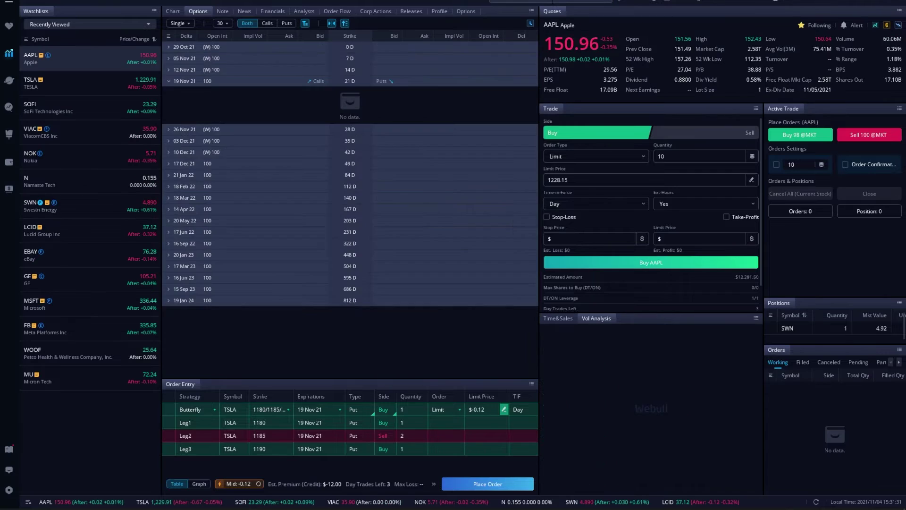
pyautogui.rightClick(389, 423)
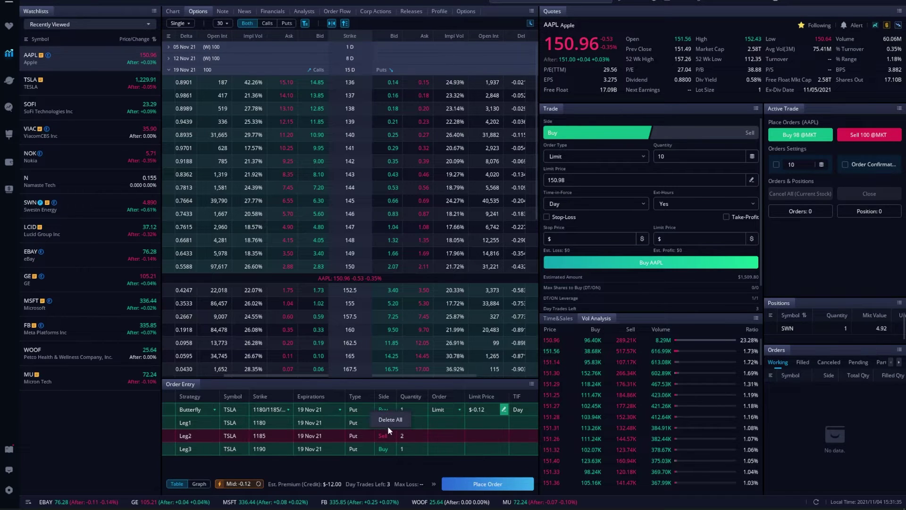
pyautogui.click(389, 420)
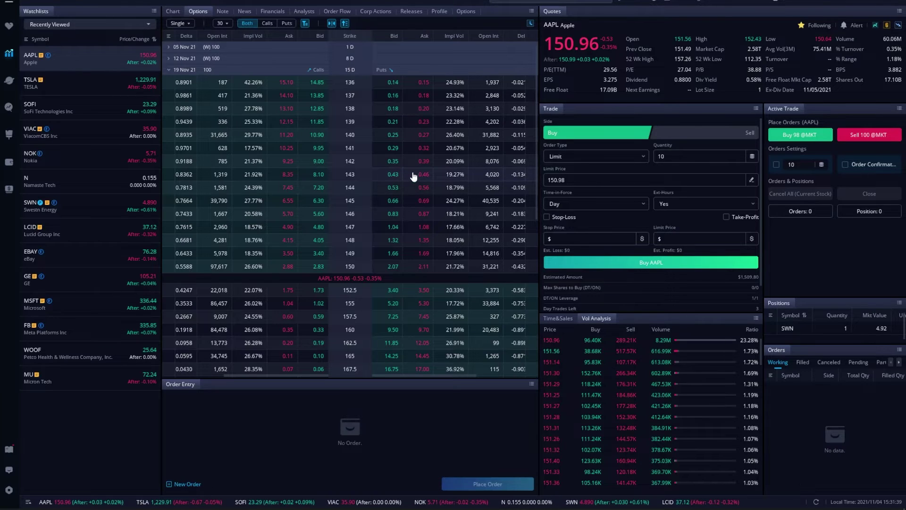
# - Draft an AAPL 19 Nov 21 sell order for the 143 put and change its strategy to Butterfly with strikes 143/144/145
pyautogui.click(393, 175)
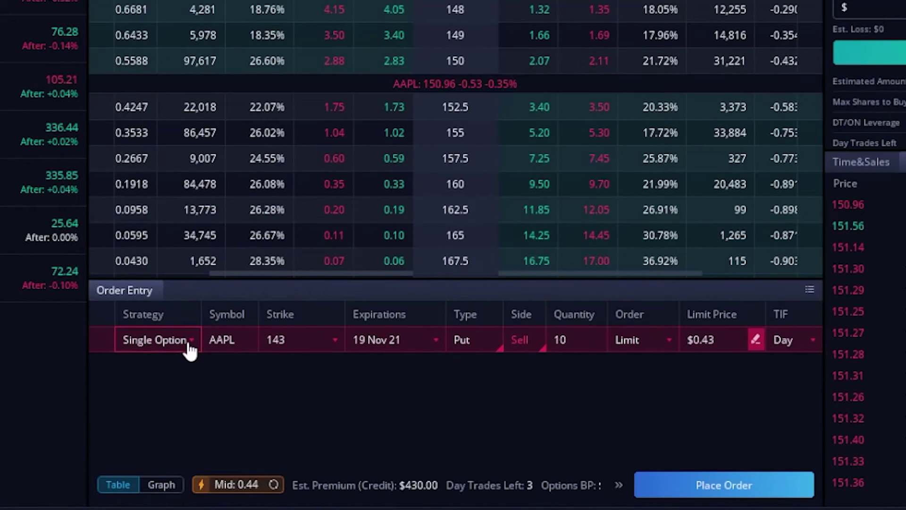
pyautogui.click(191, 345)
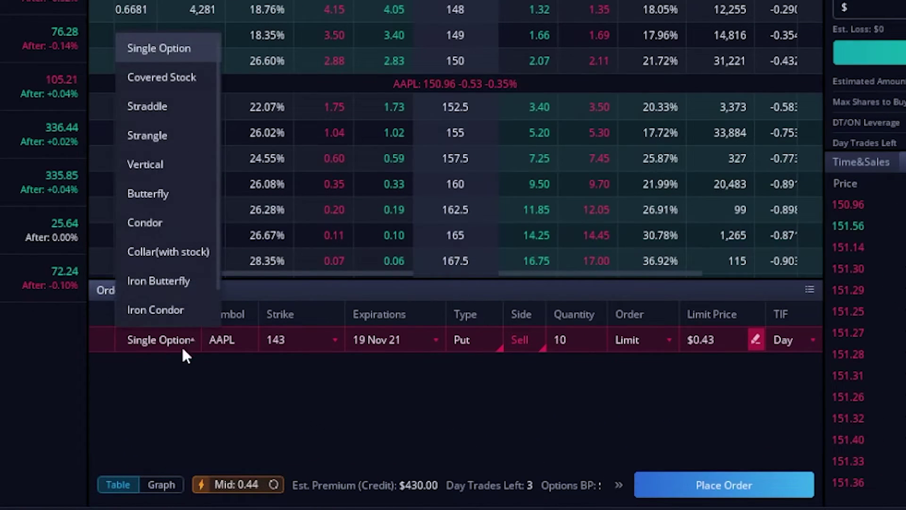
pyautogui.click(156, 190)
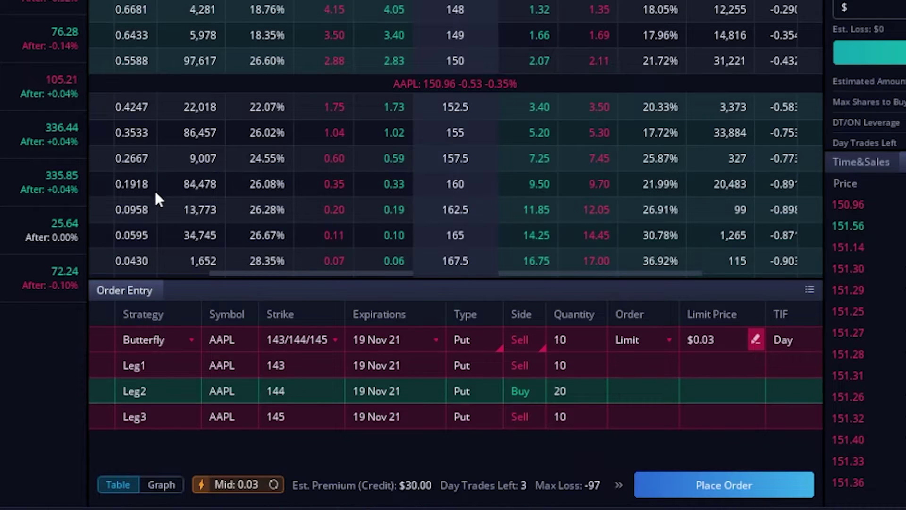
# - Switch the AAPL put butterfly to the buy side and set its quantity to 1
pyautogui.click(525, 350)
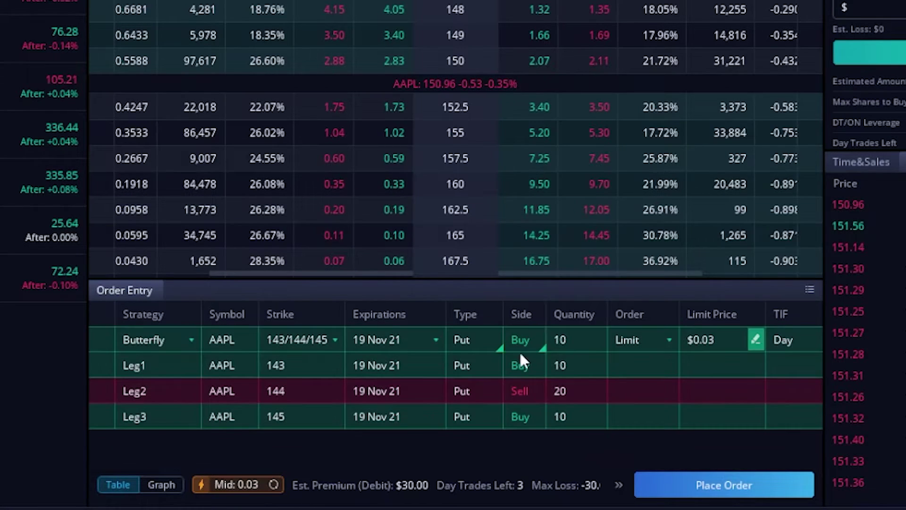
pyautogui.click(565, 342)
pyautogui.write('1')
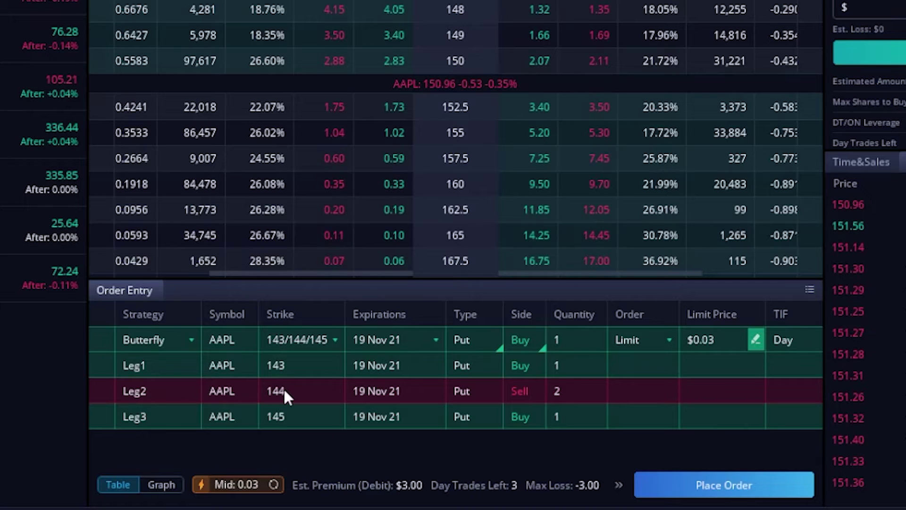
# - Widen the AAPL put butterfly to 5 with strikes 145/150/155 using the profit graph, and return to the order table
pyautogui.click(160, 485)
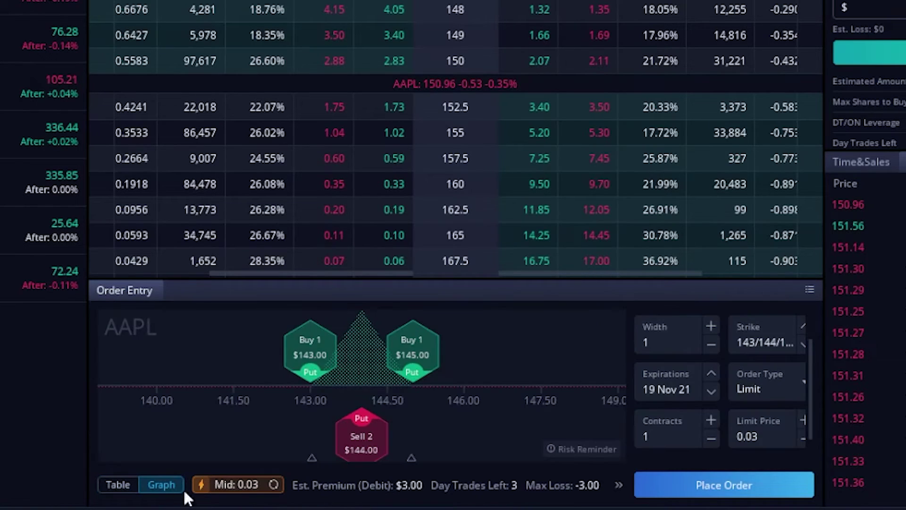
pyautogui.click(711, 326)
pyautogui.click(711, 325)
pyautogui.click(711, 325)
pyautogui.click(710, 326)
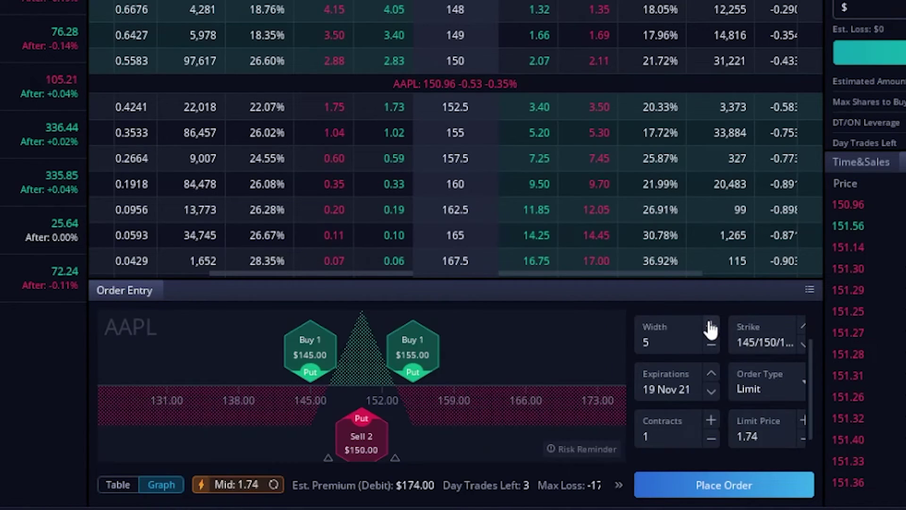
pyautogui.click(115, 486)
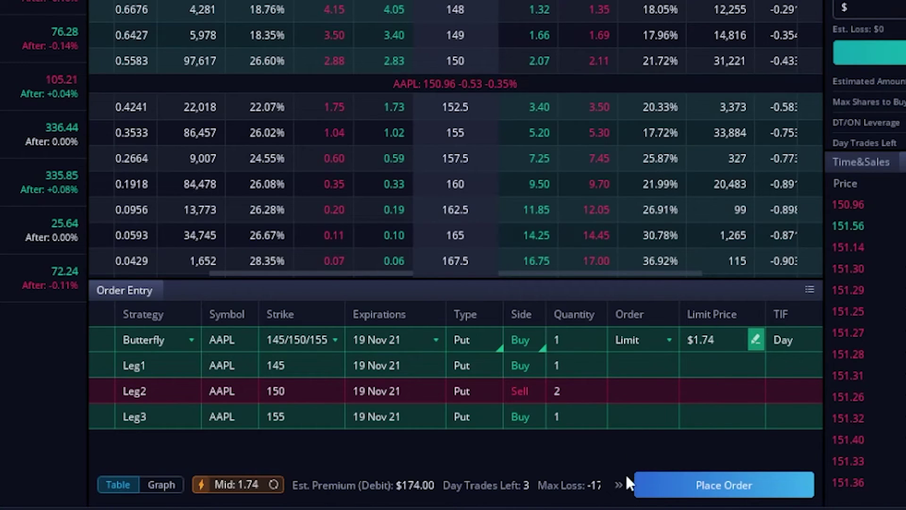
pyautogui.moveTo(624, 492)
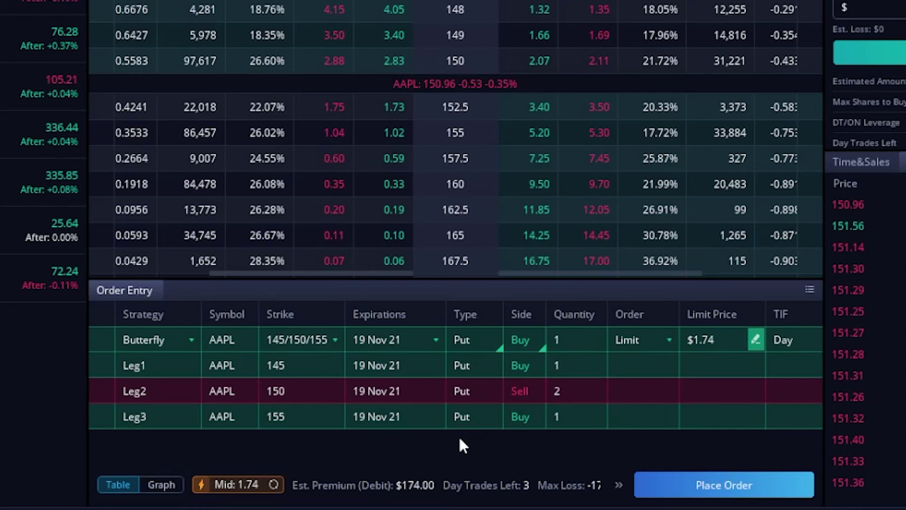
pyautogui.click(172, 336)
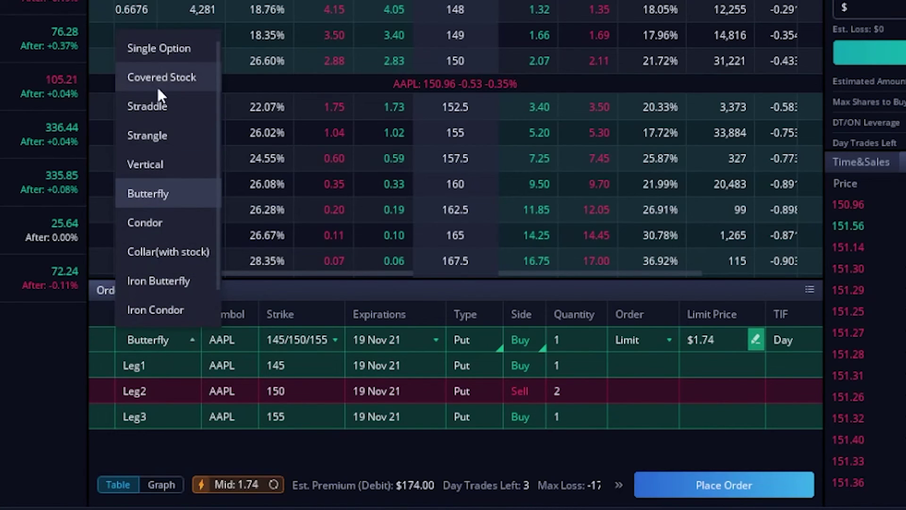
pyautogui.scroll(-1, 153, 141)
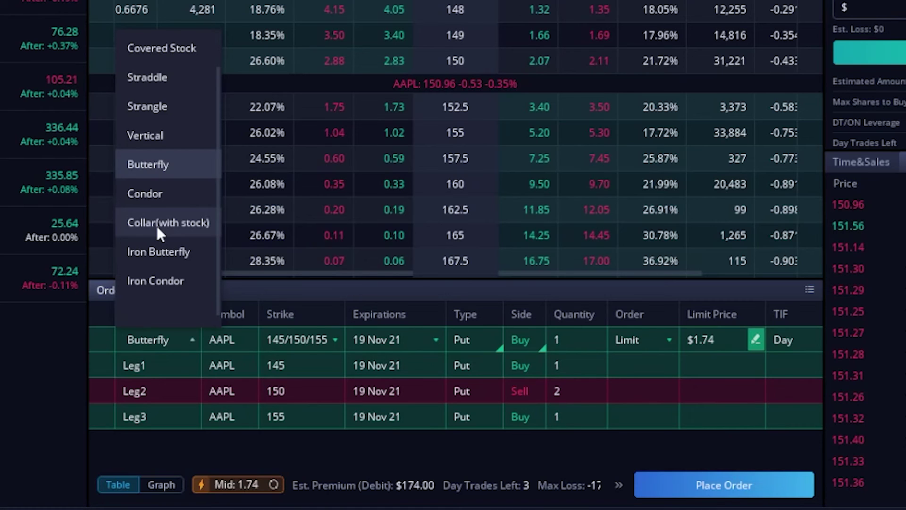
pyautogui.scroll(1, 156, 80)
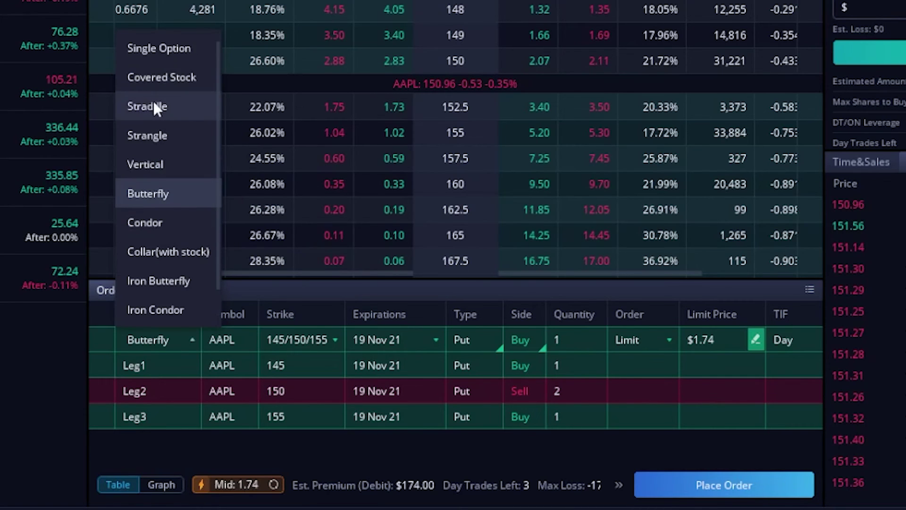
pyautogui.scroll(-1, 169, 207)
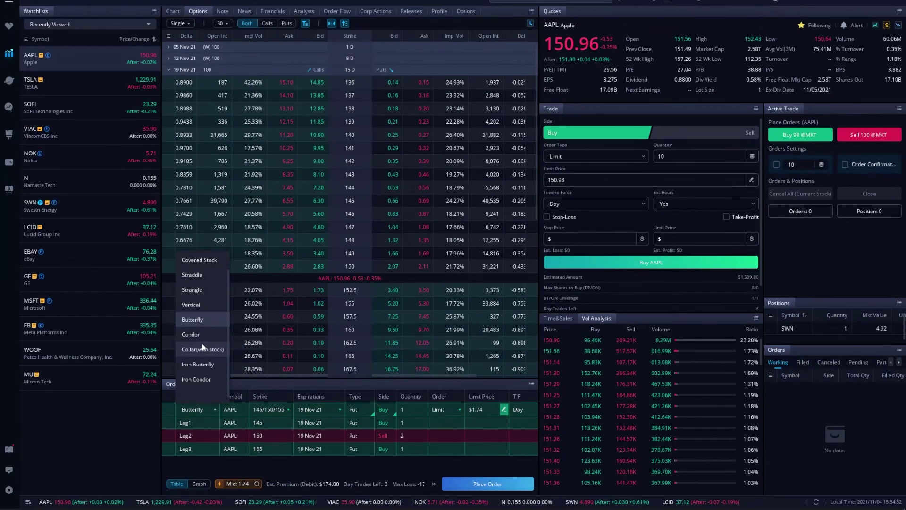